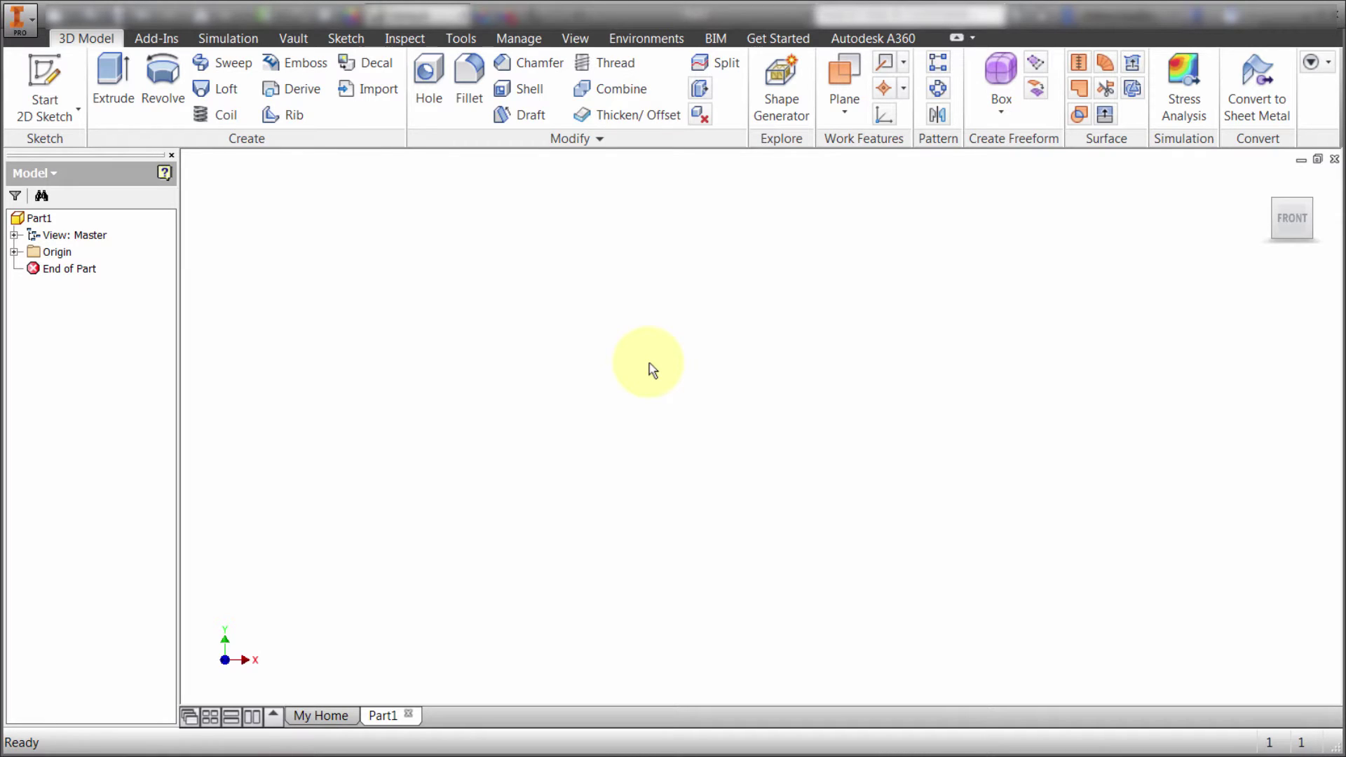
Step: Show the ForceEffect New and Open commands on the Add-Ins ribbon
left_click(162, 41)
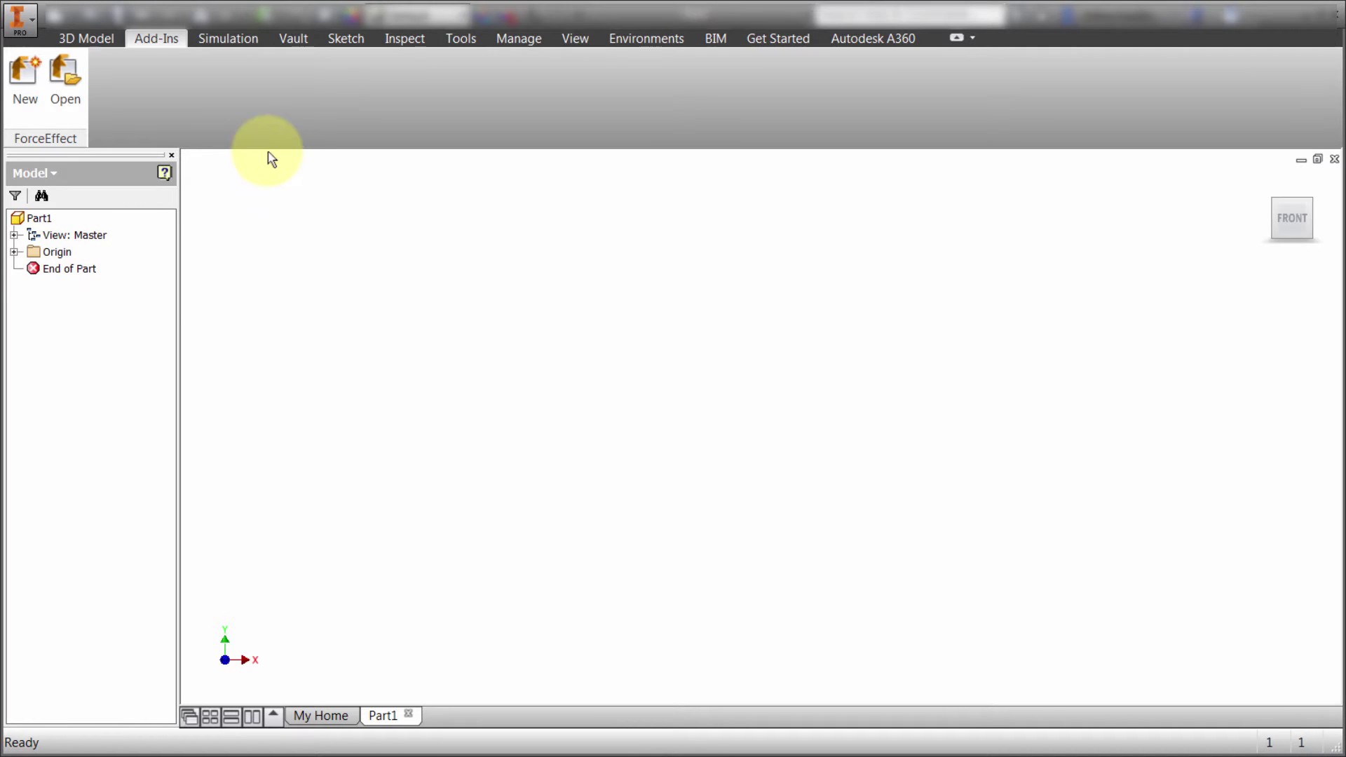
Step: Create a new empty ForceEffect1 diagram in Statics mode
left_click(33, 75)
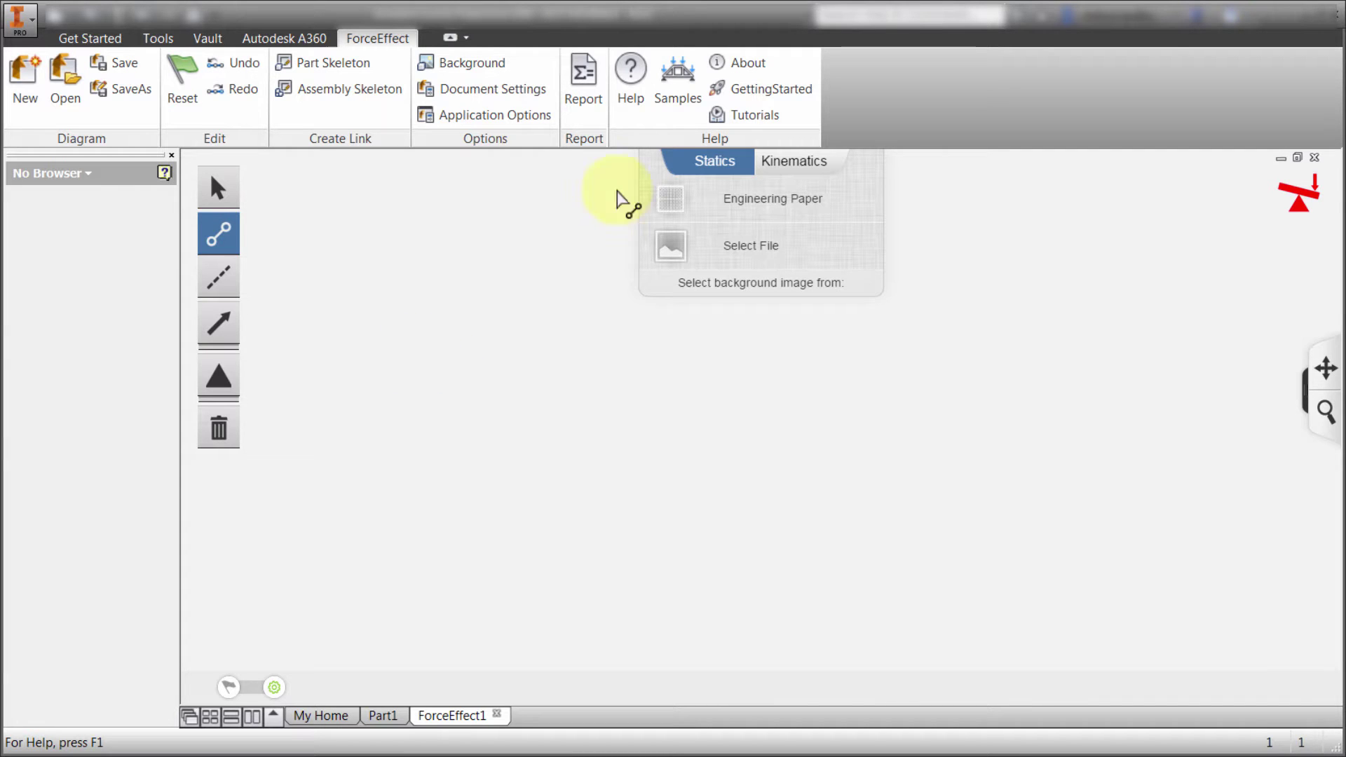
Step: Open the bridge truss sample from the Samples gallery as ForceEffect2
left_click(677, 79)
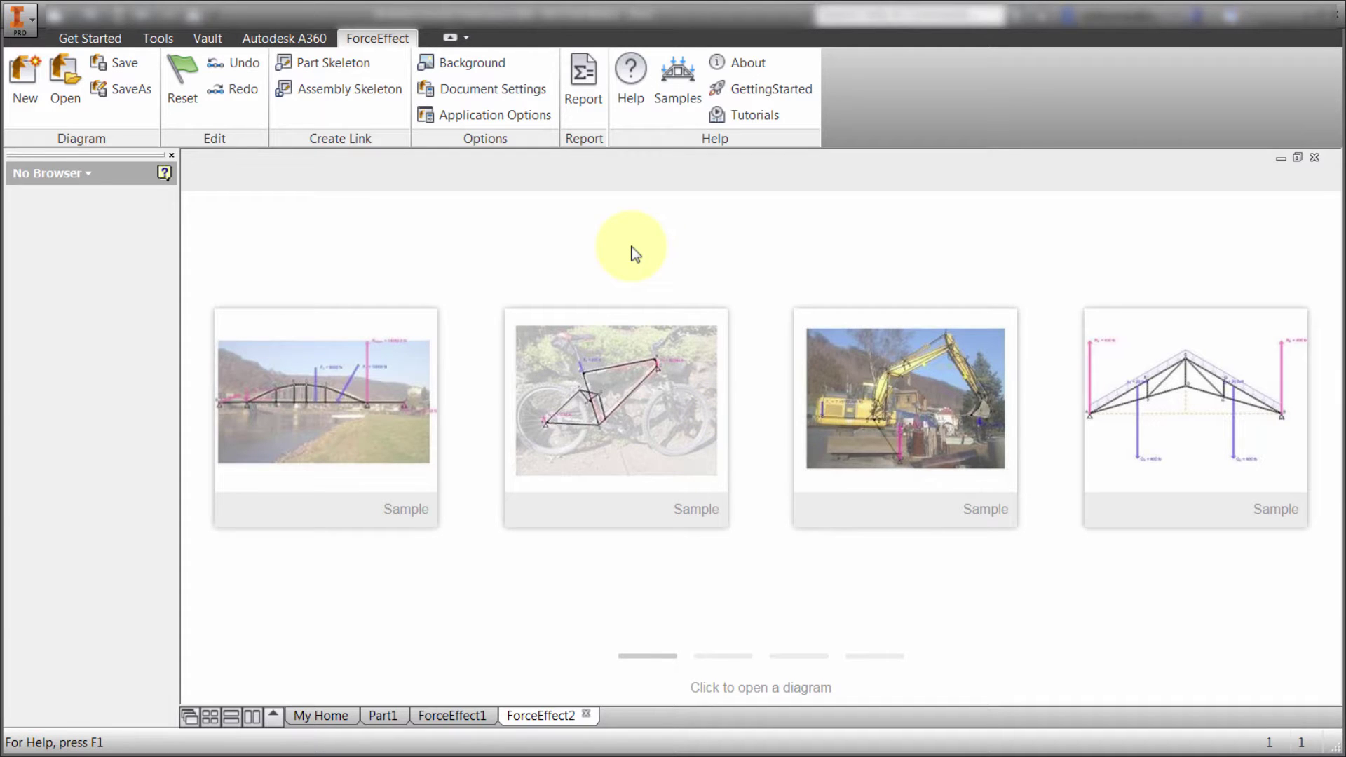
left_click(389, 386)
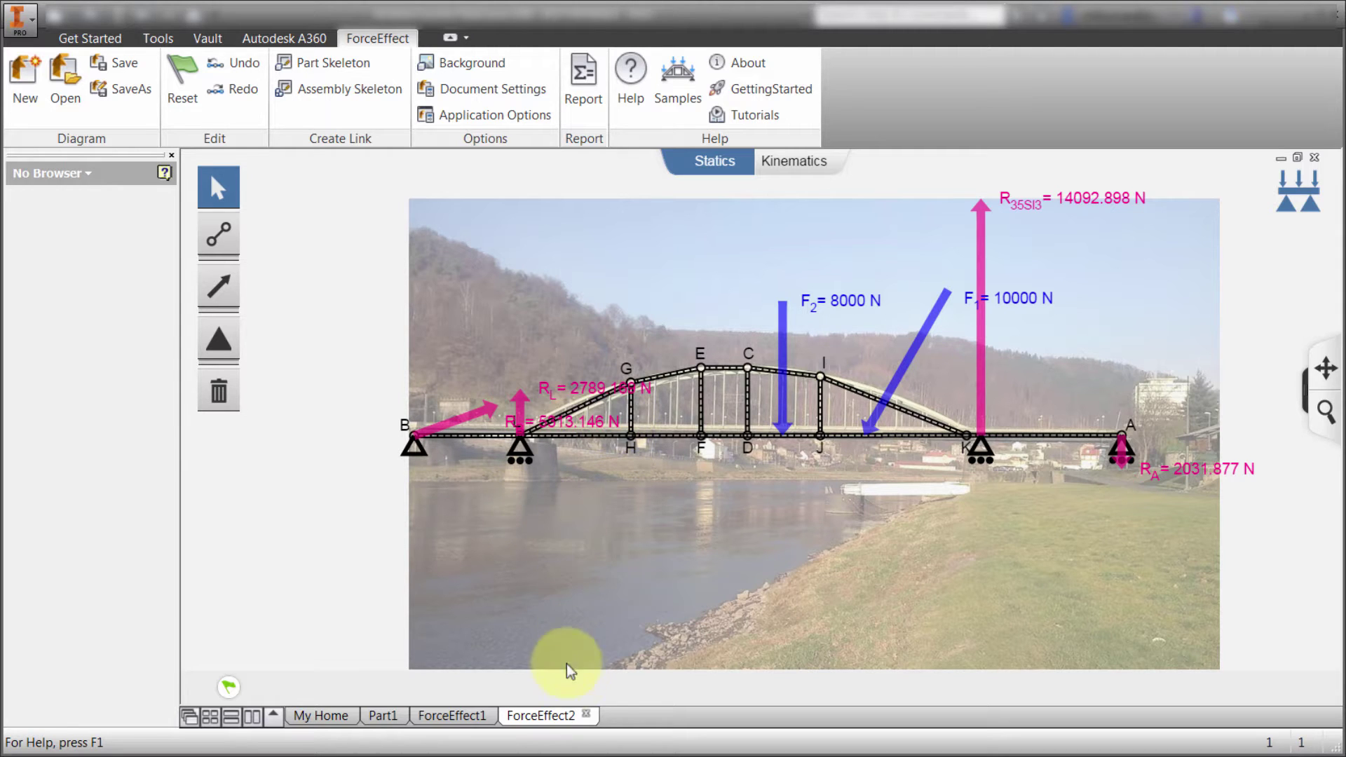
Step: Close the ForceEffect2 bridge sample and put ForceEffect1 back in Statics mode
left_click(586, 713)
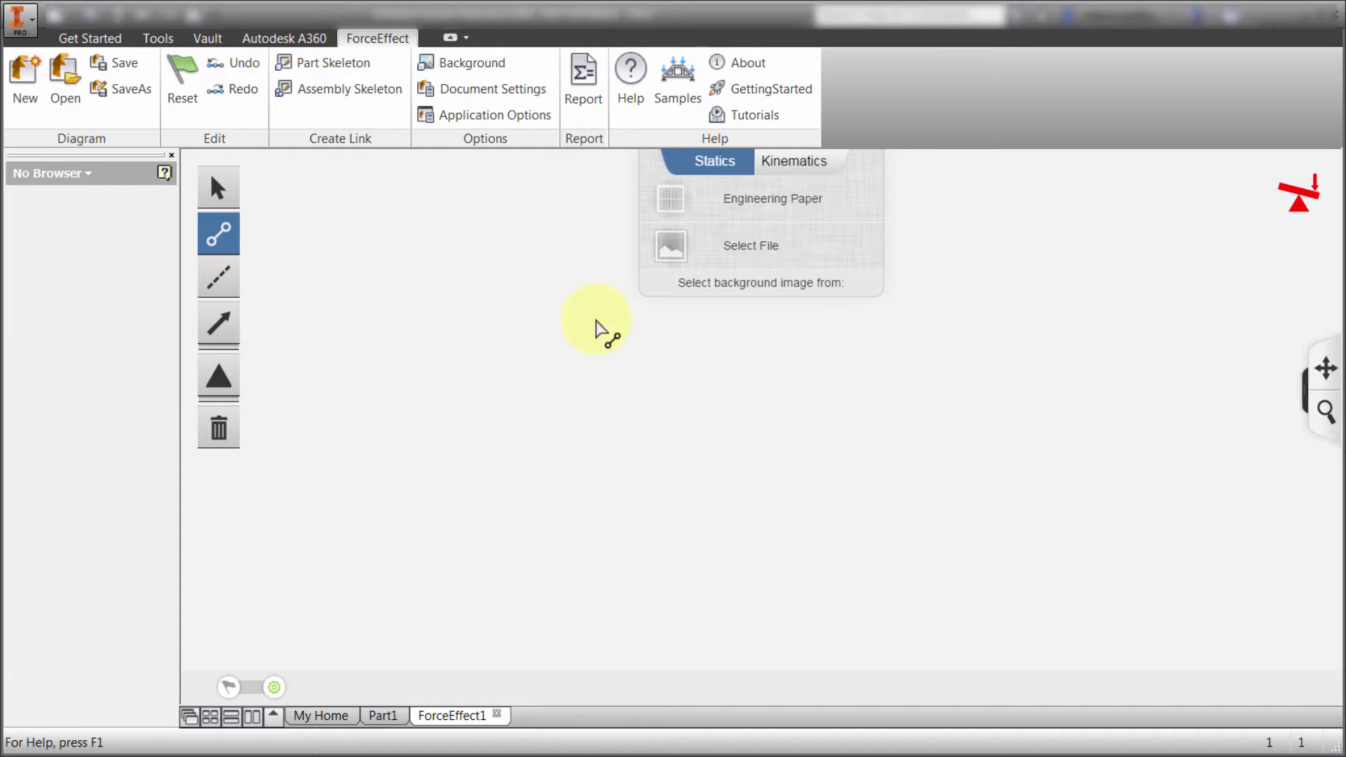
left_click(797, 168)
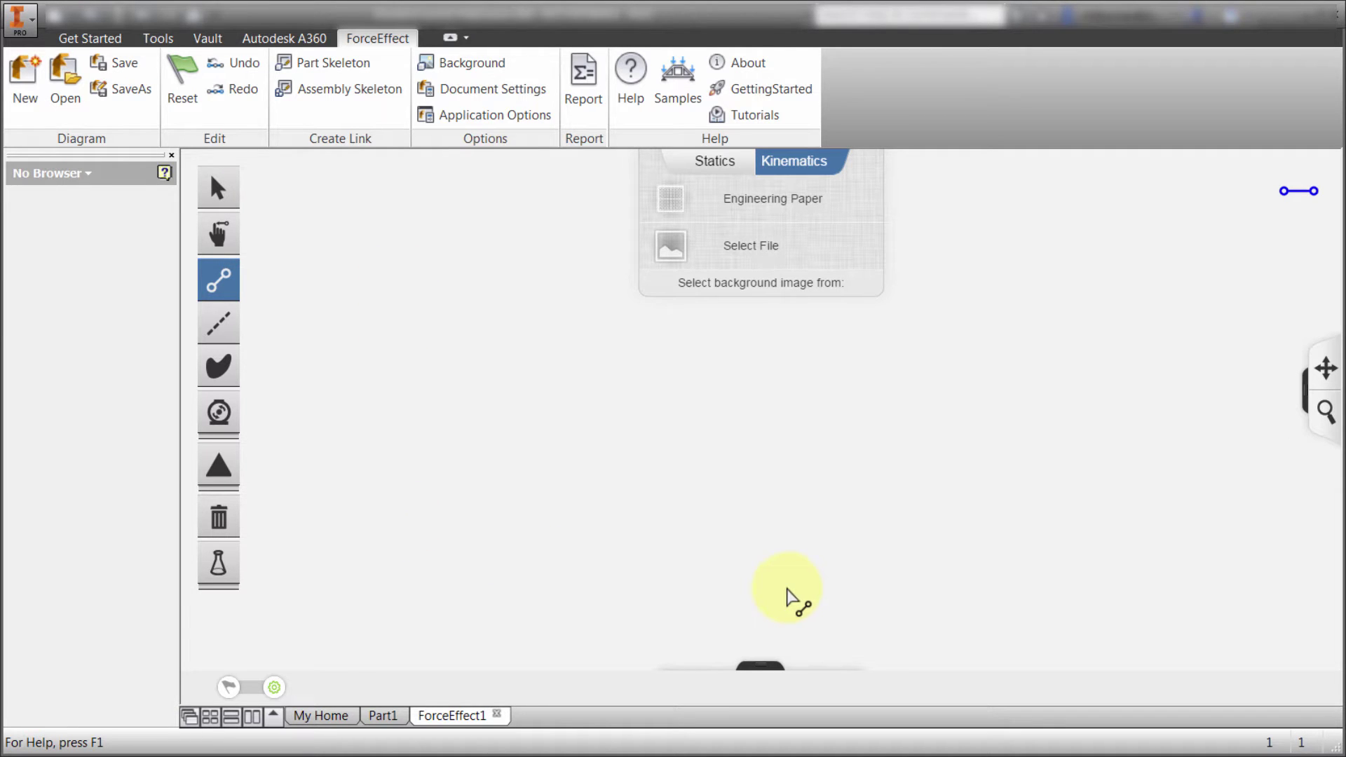
left_click(724, 163)
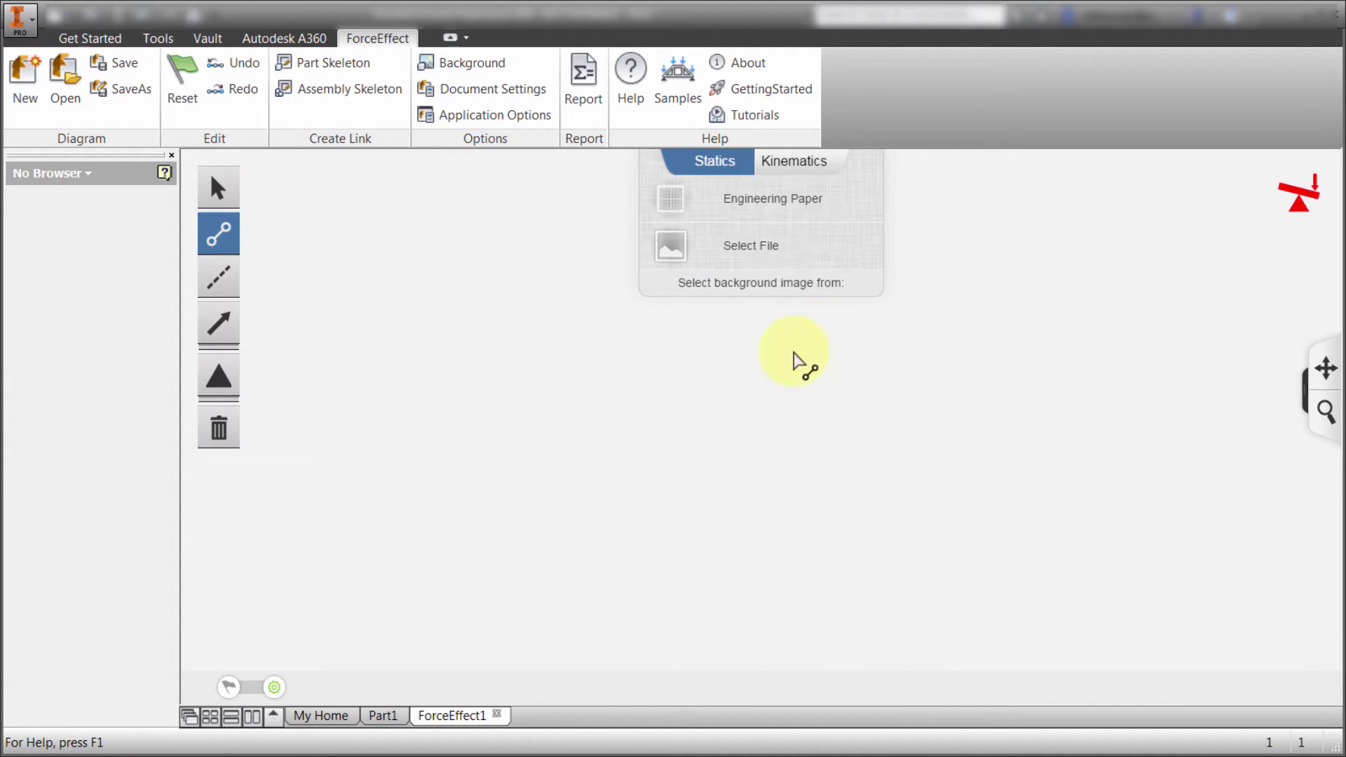
Step: Load DSC_0033.JPG from the DM folder as the diagram's background photo
left_click(830, 287)
left_click(438, 213)
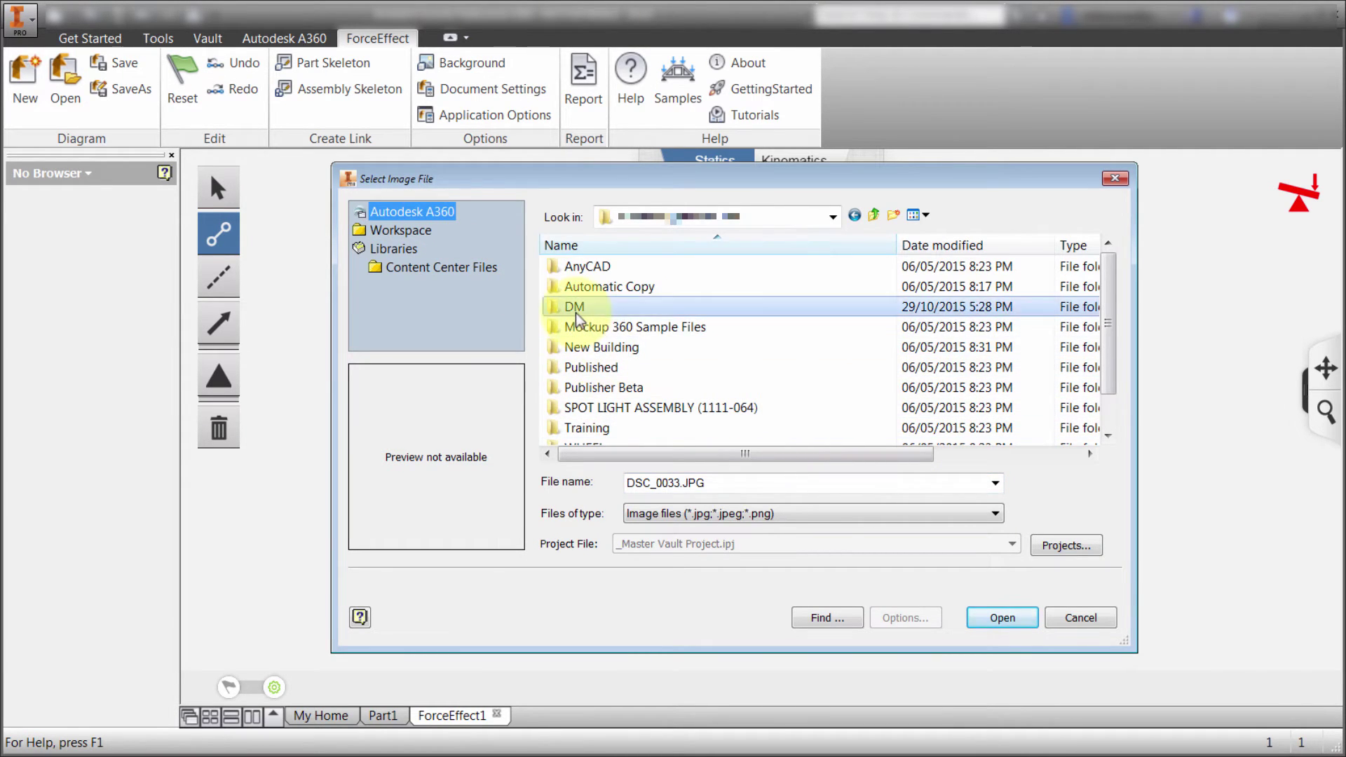
double_click(575, 312)
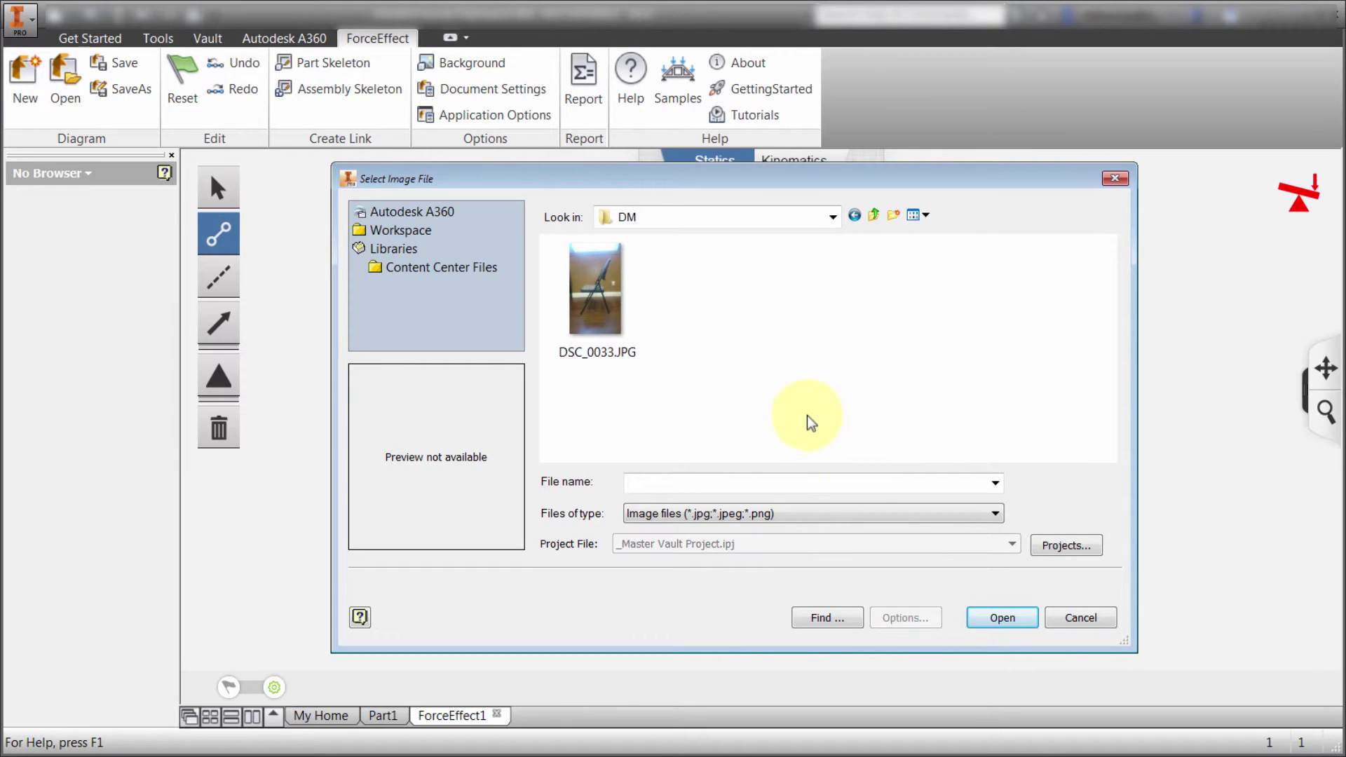
left_click(608, 305)
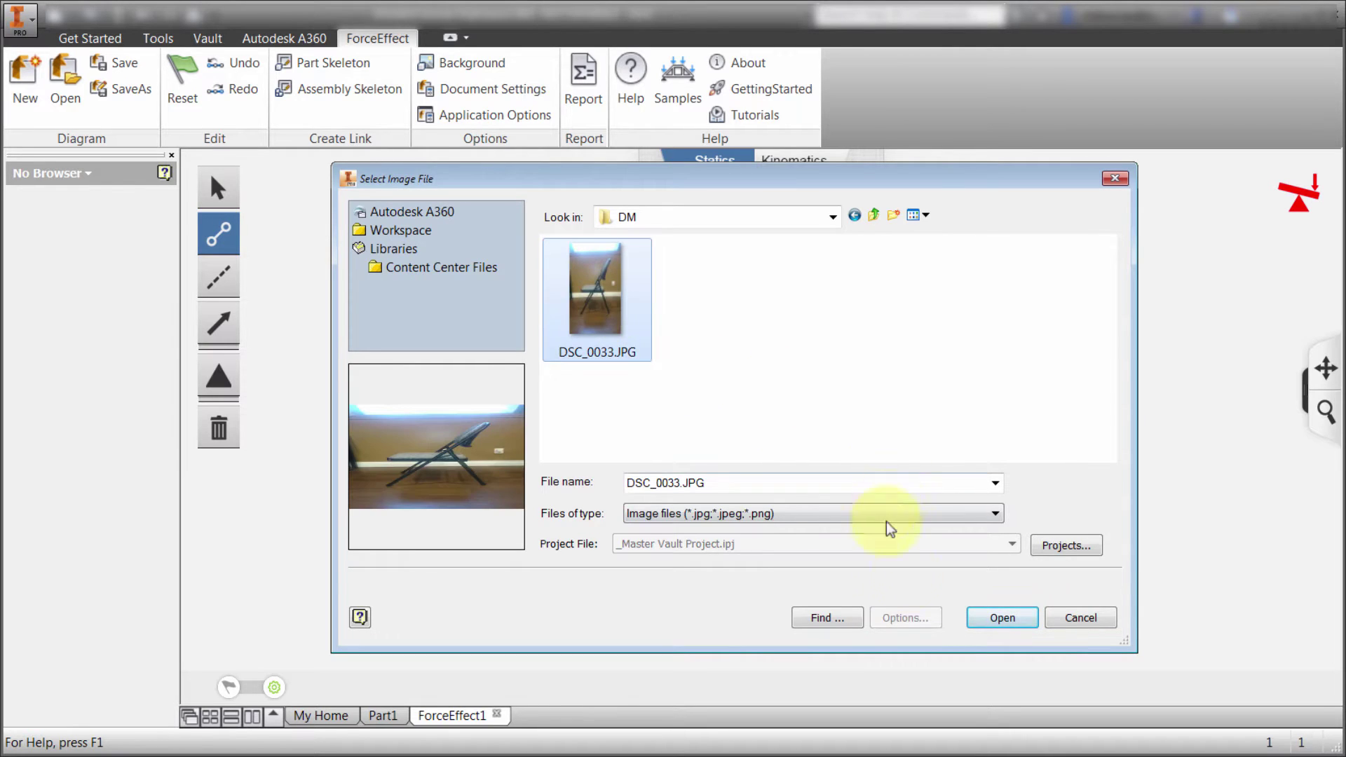
left_click(1001, 617)
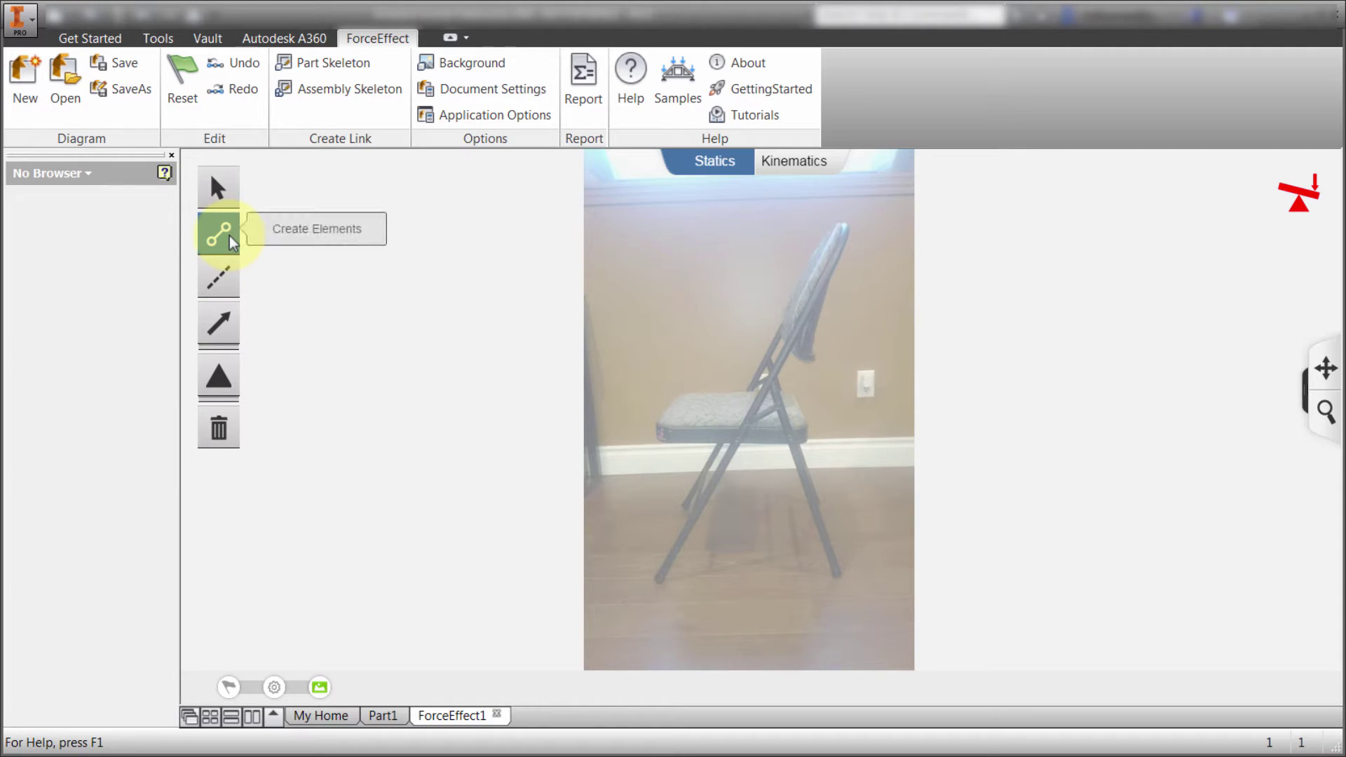
Step: Draw a construction line along the floor between the chair feet, 18 in long
left_click(220, 277)
left_click(216, 240)
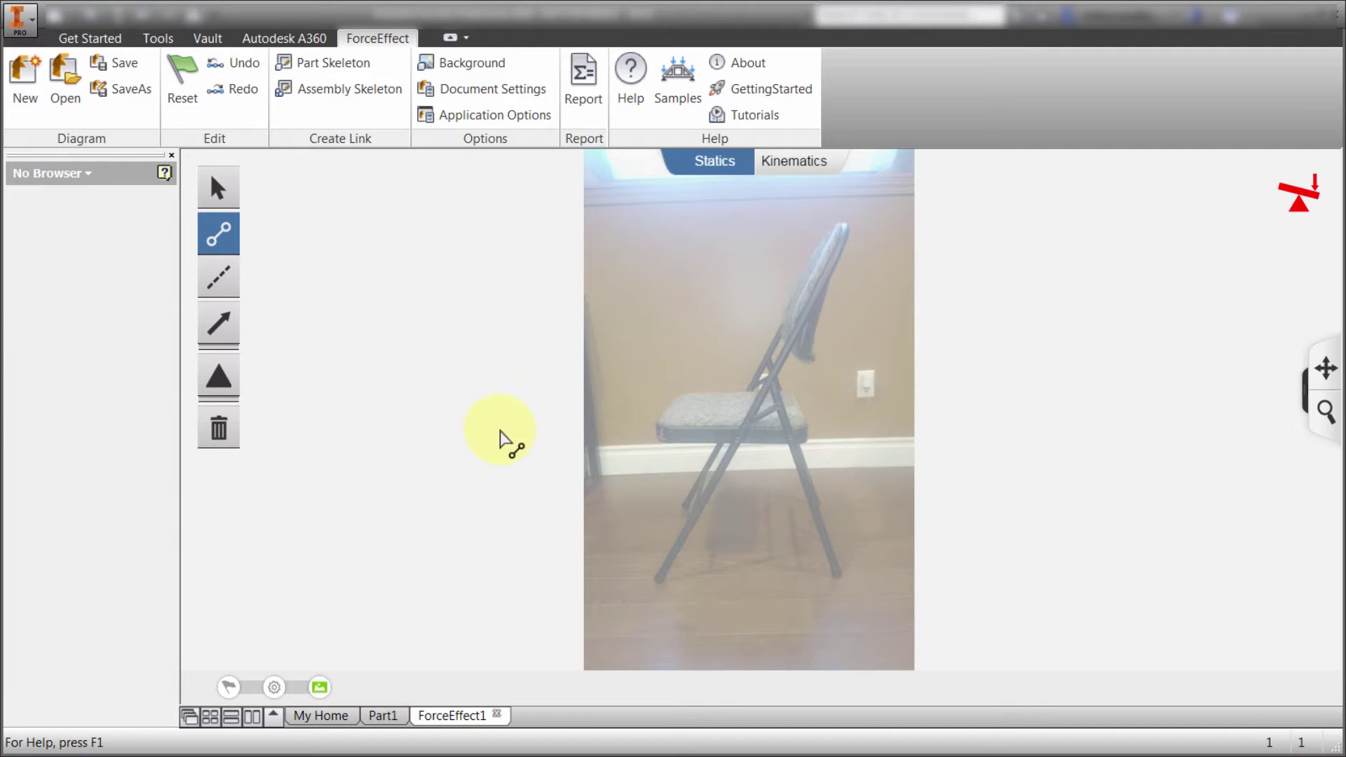
left_click(220, 278)
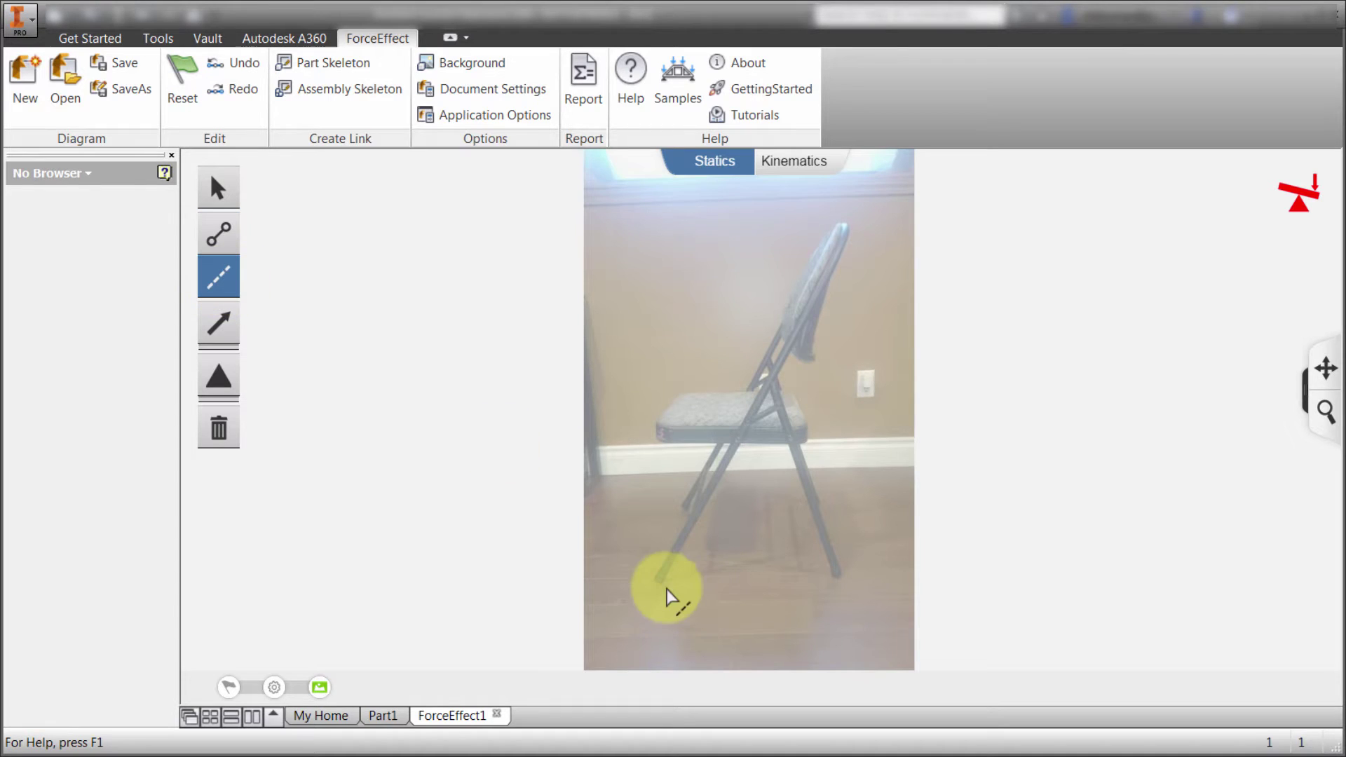
left_click_drag(659, 581, 839, 580)
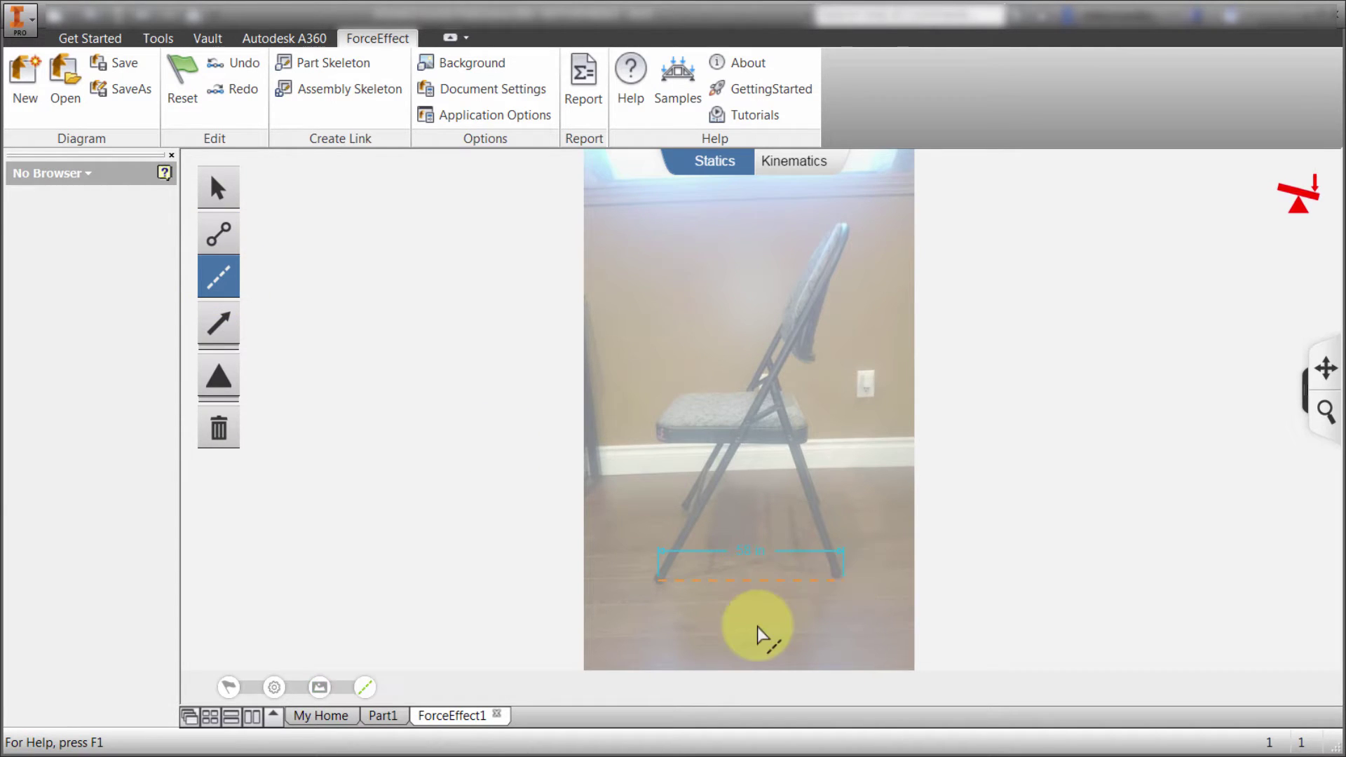
left_click(744, 560)
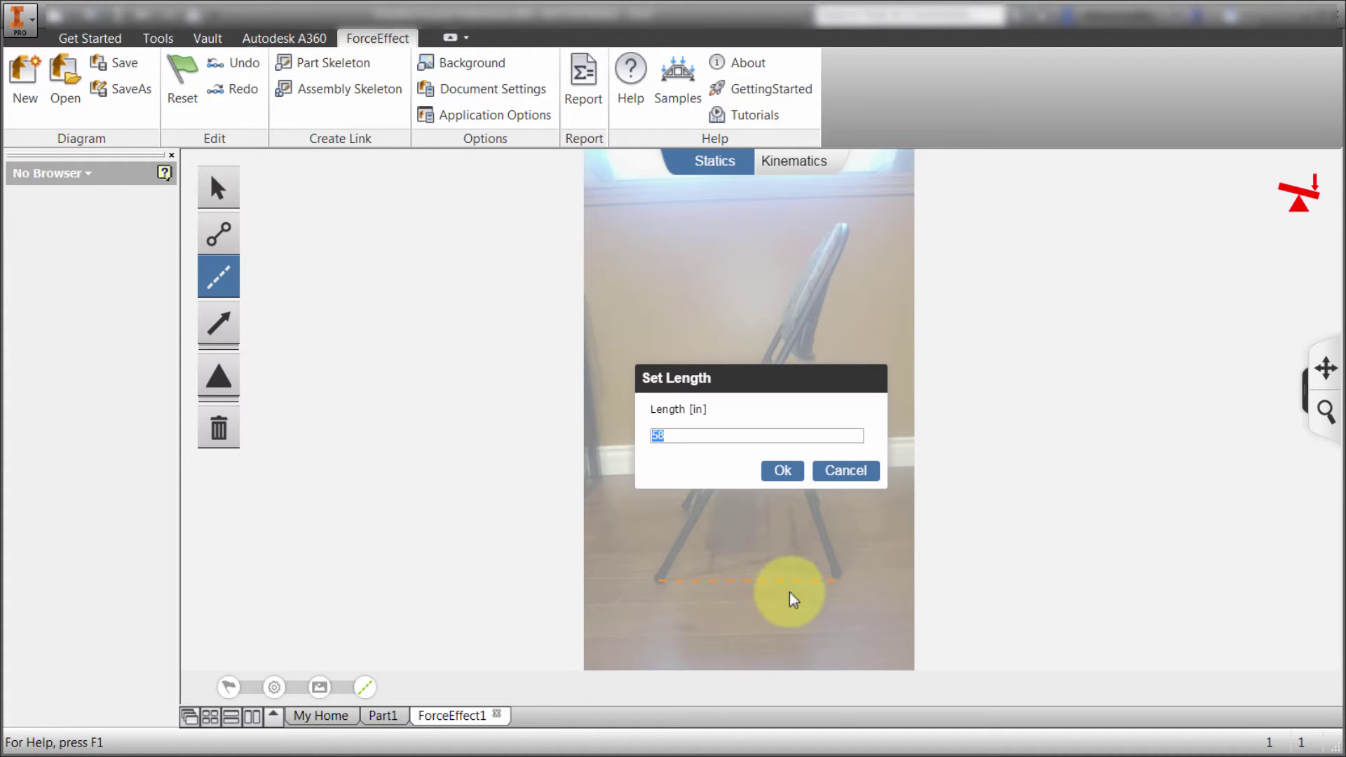
type("18")
key("Return")
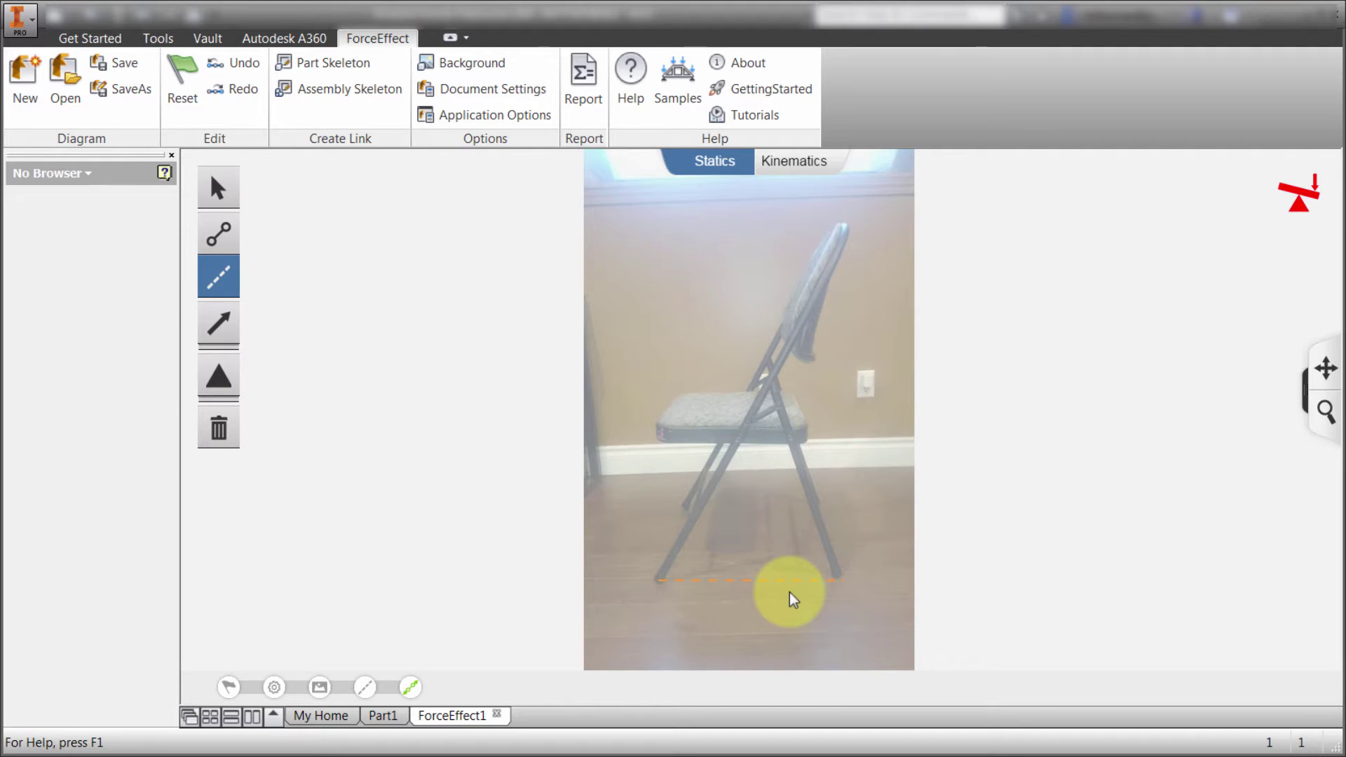
left_click(829, 581)
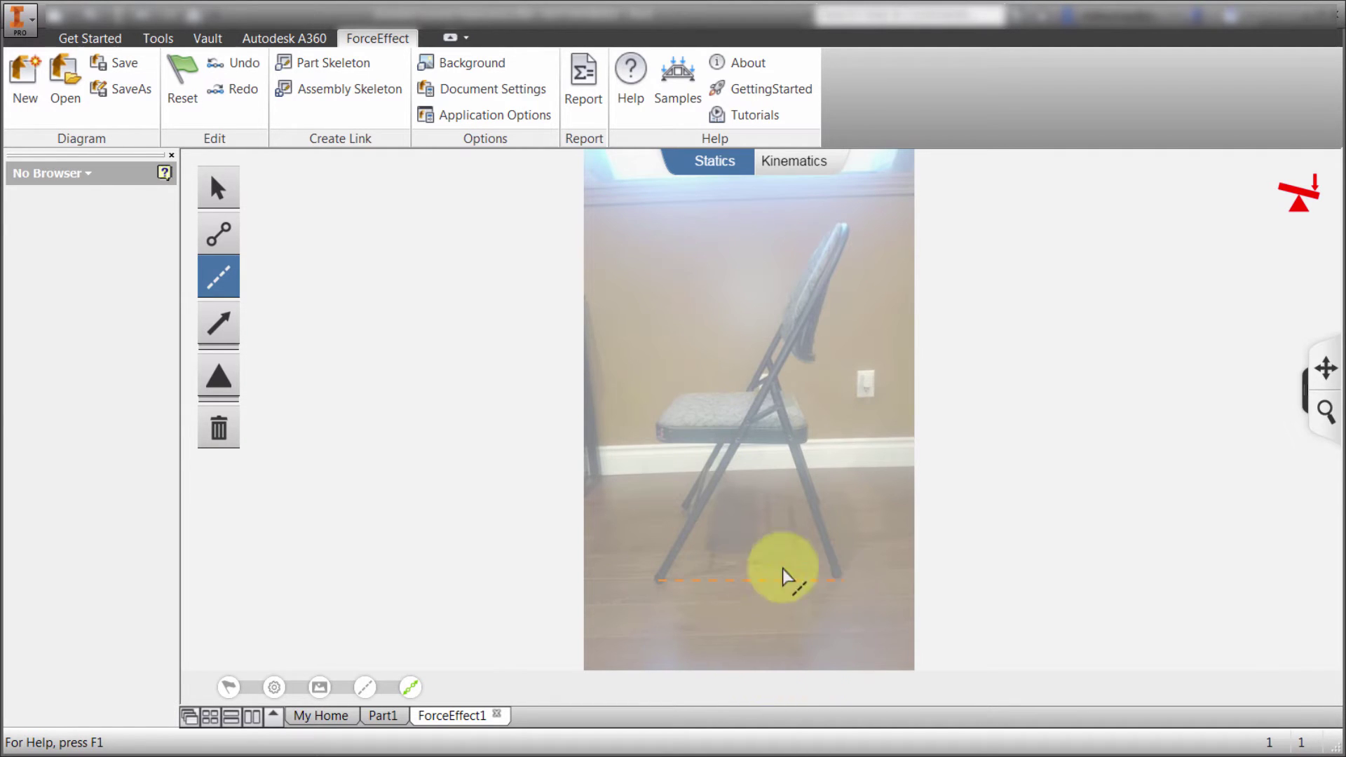
Step: Draw link AB from the chair's foot to the top of its leg, 130 in long
left_click(219, 233)
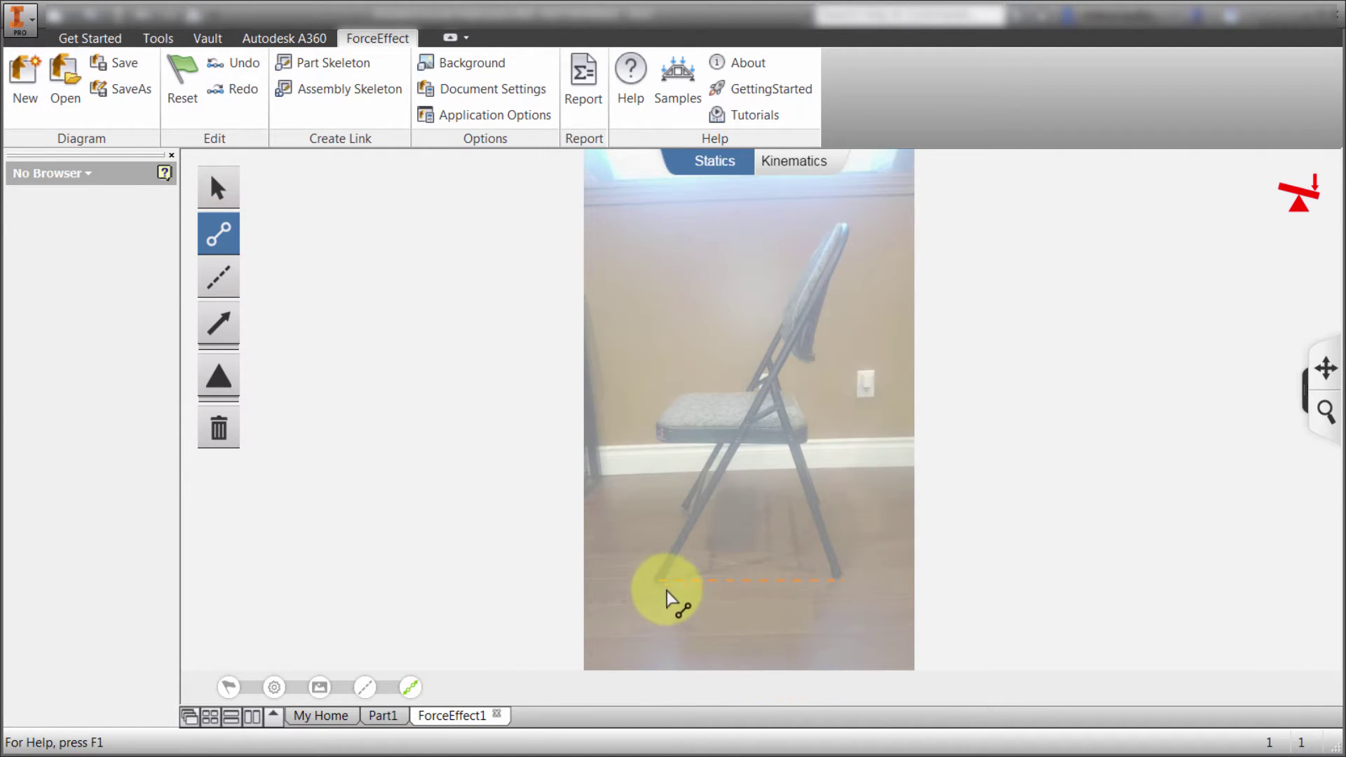
left_click_drag(666, 591, 845, 228)
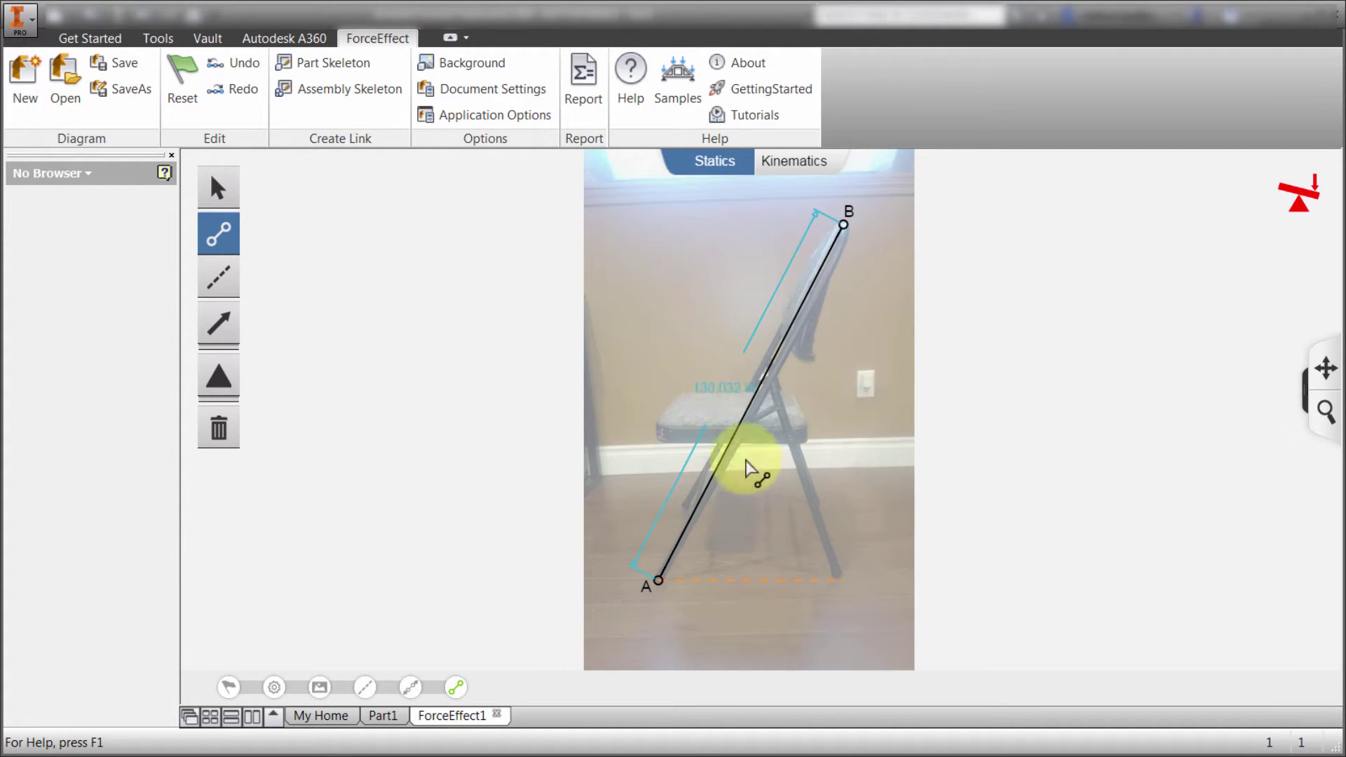
left_click(729, 387)
type("130")
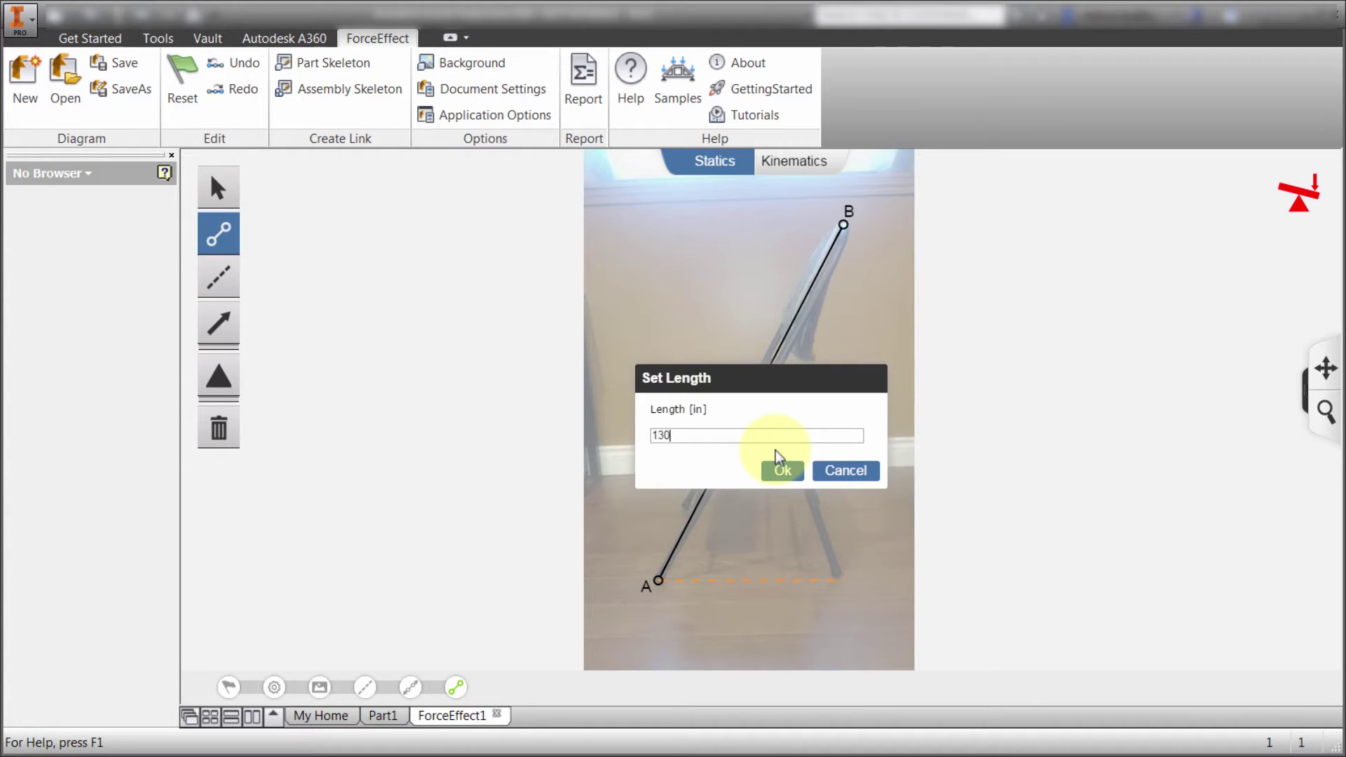
key("Return")
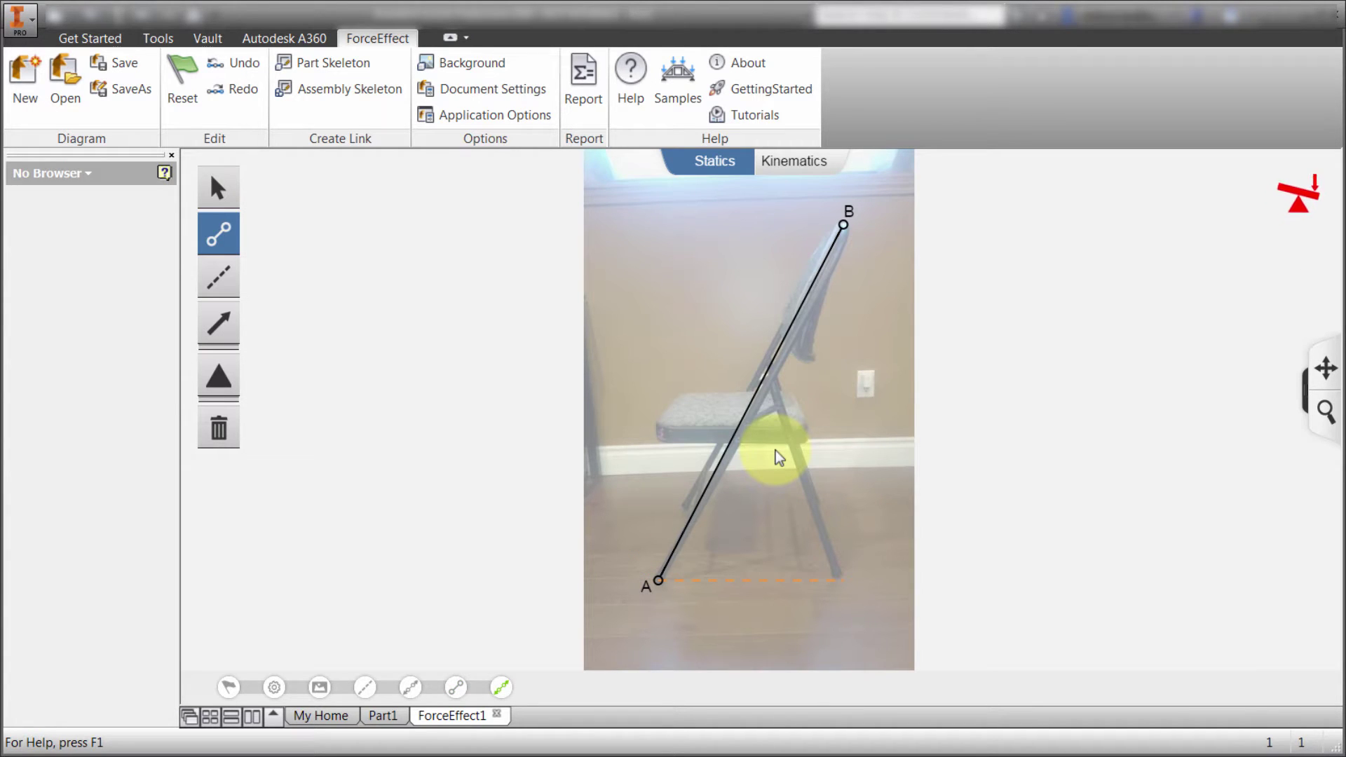
Step: Change link AB's length to 131 in and deselect it
left_click(218, 187)
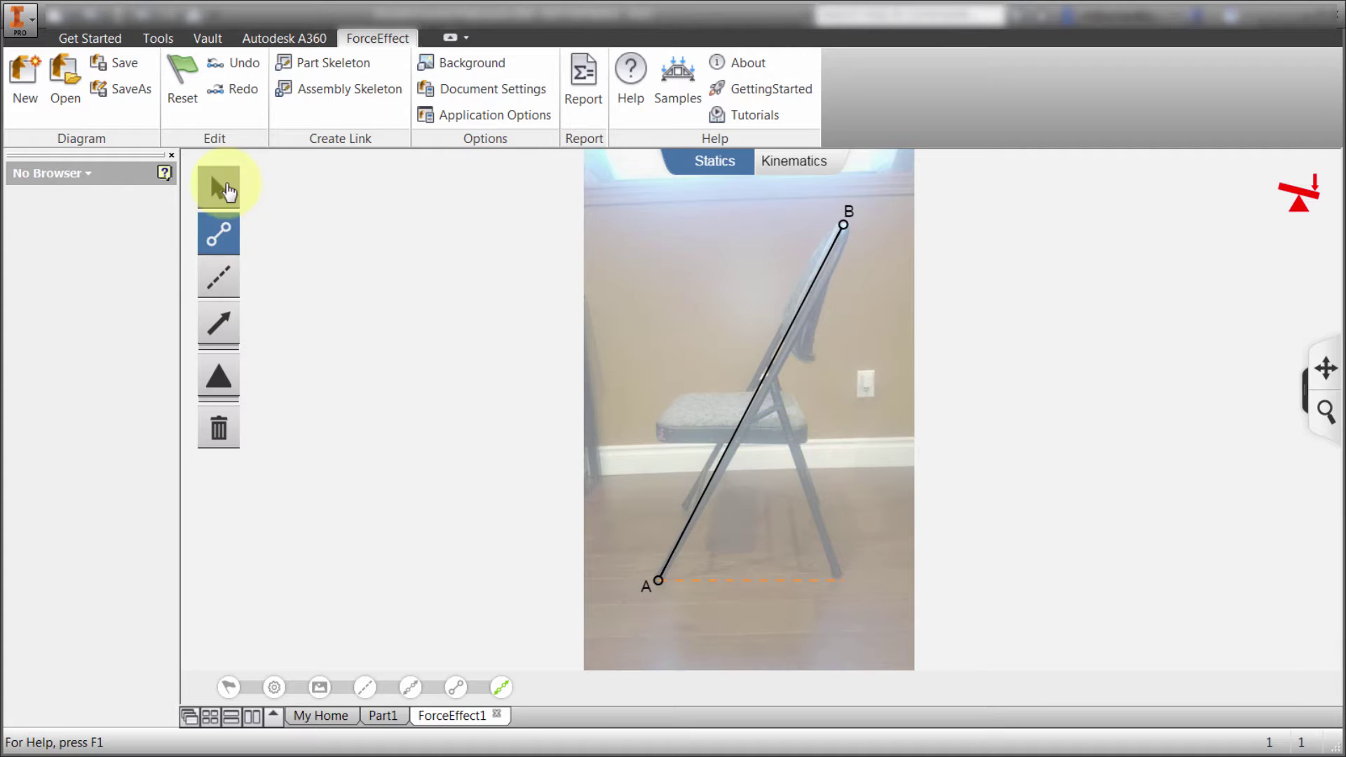
left_click(753, 394)
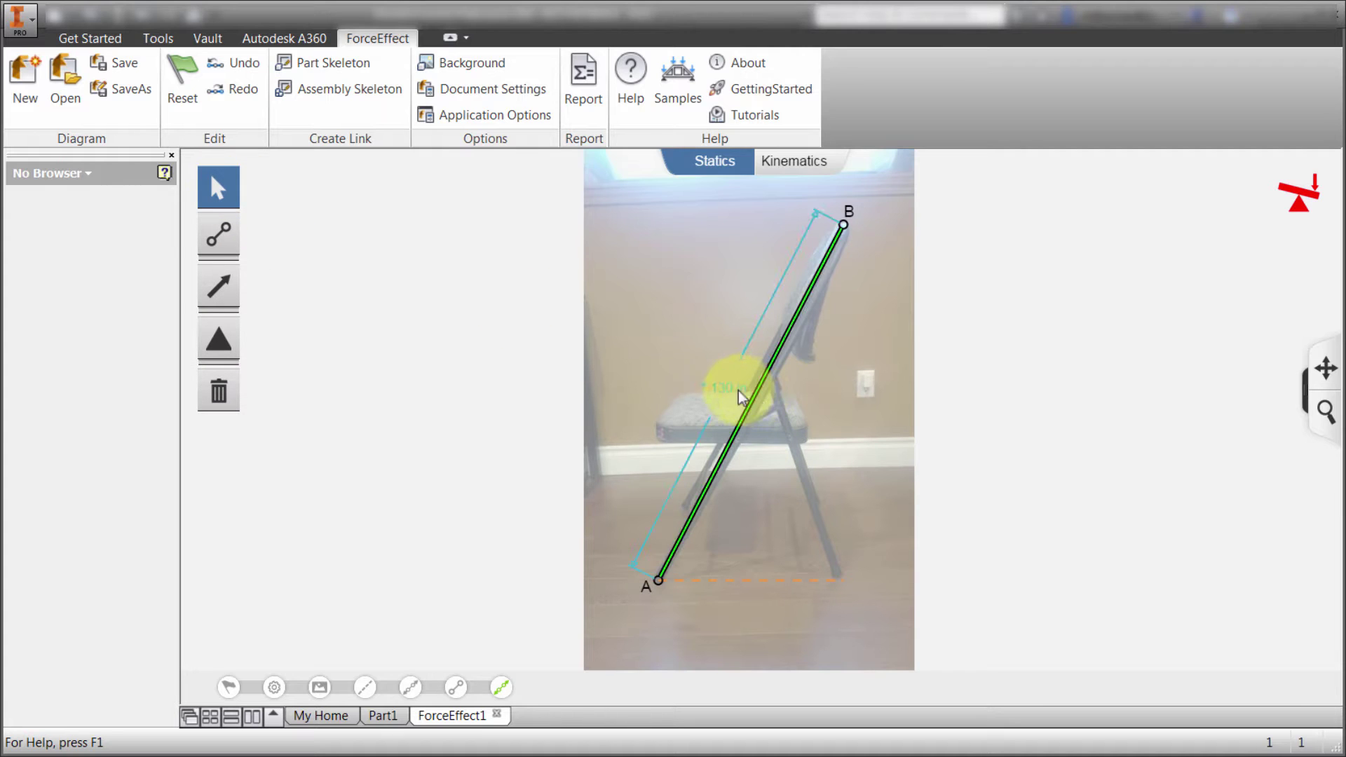
left_click(738, 389)
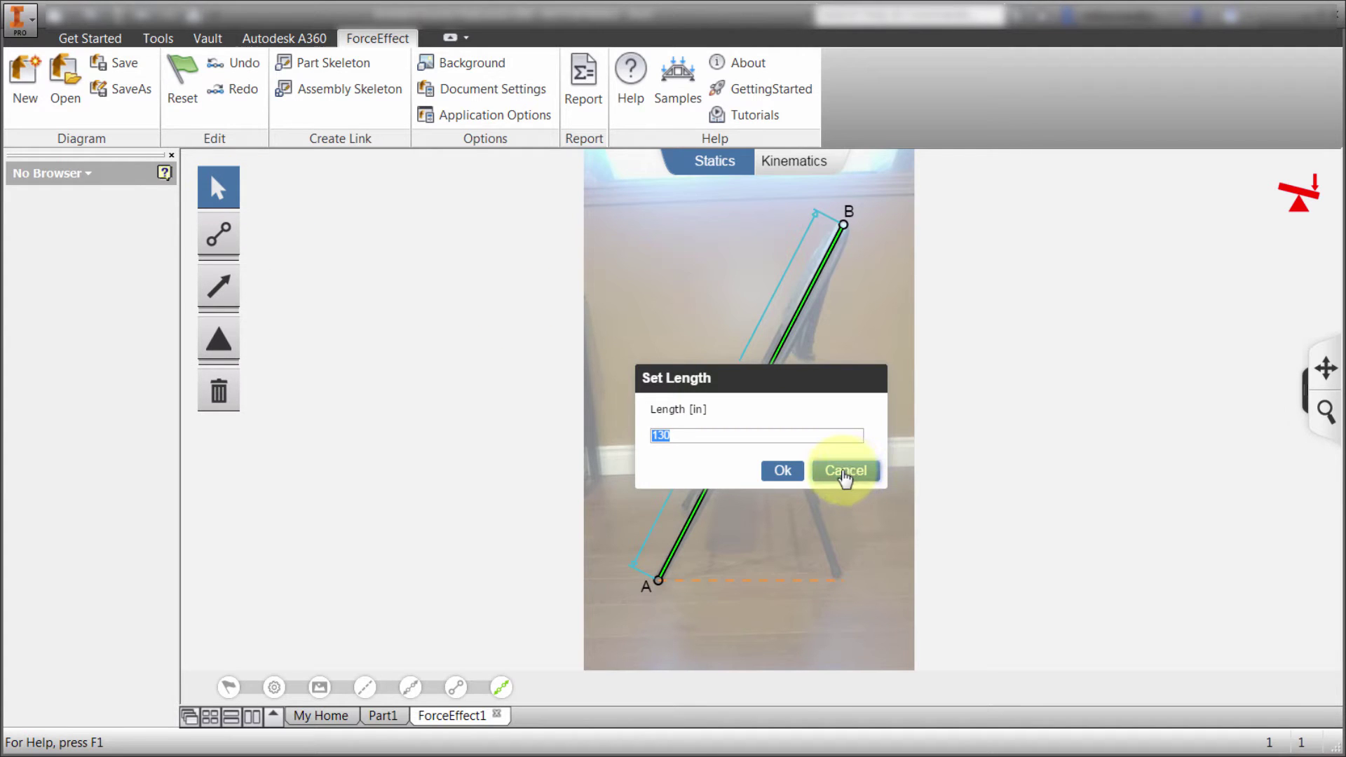
type("131")
key("Return")
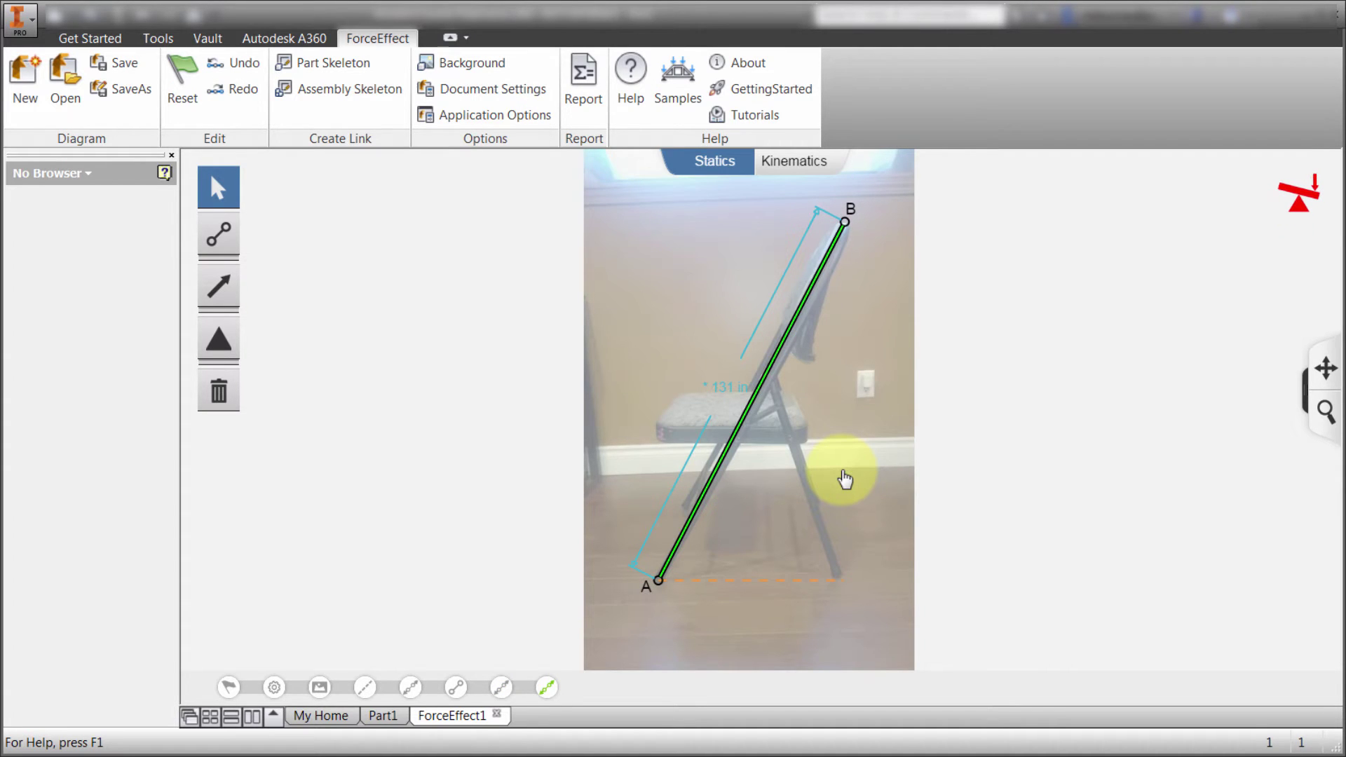
left_click(851, 466)
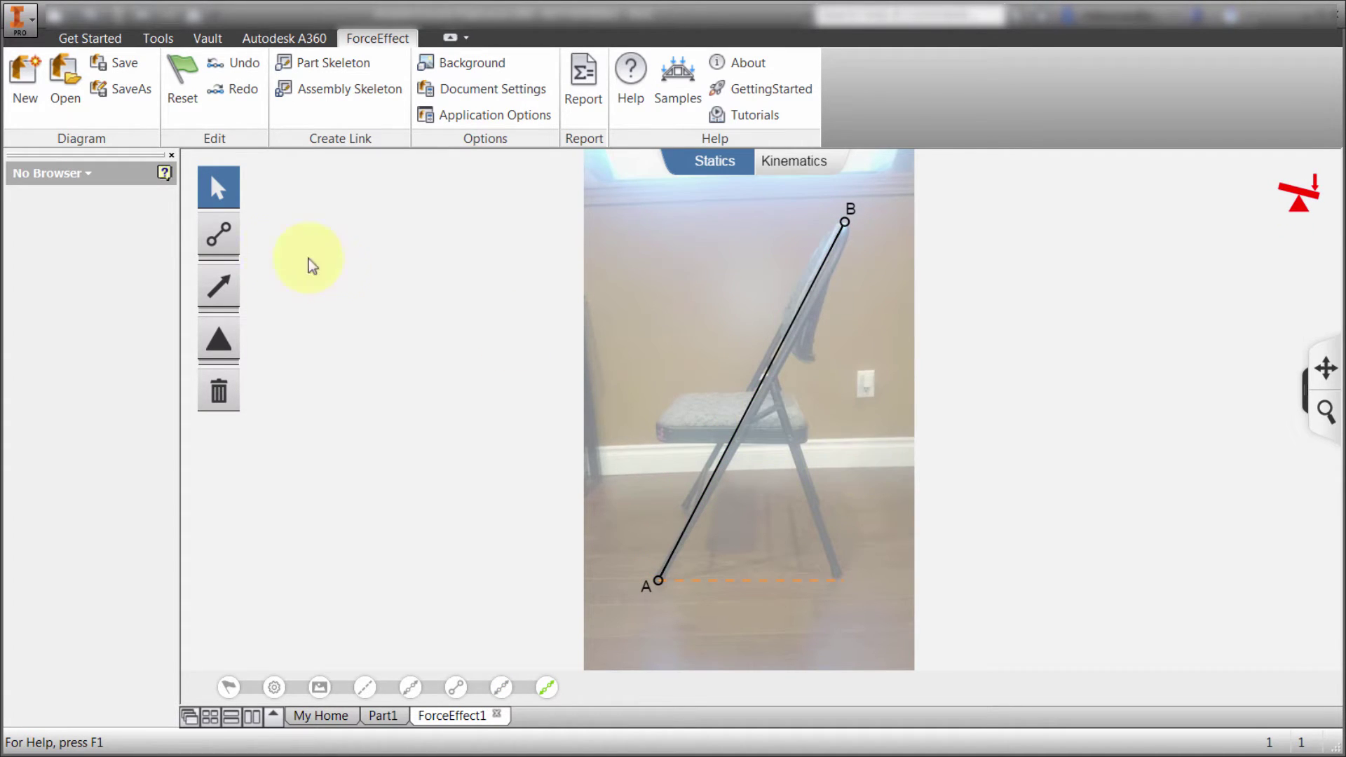
Step: Draw the front leg link from C up to D and a first seat link E–F
left_click(219, 235)
mouse_move(844, 579)
left_mouse_down()
mouse_move(813, 448)
mouse_move(769, 370)
left_mouse_up()
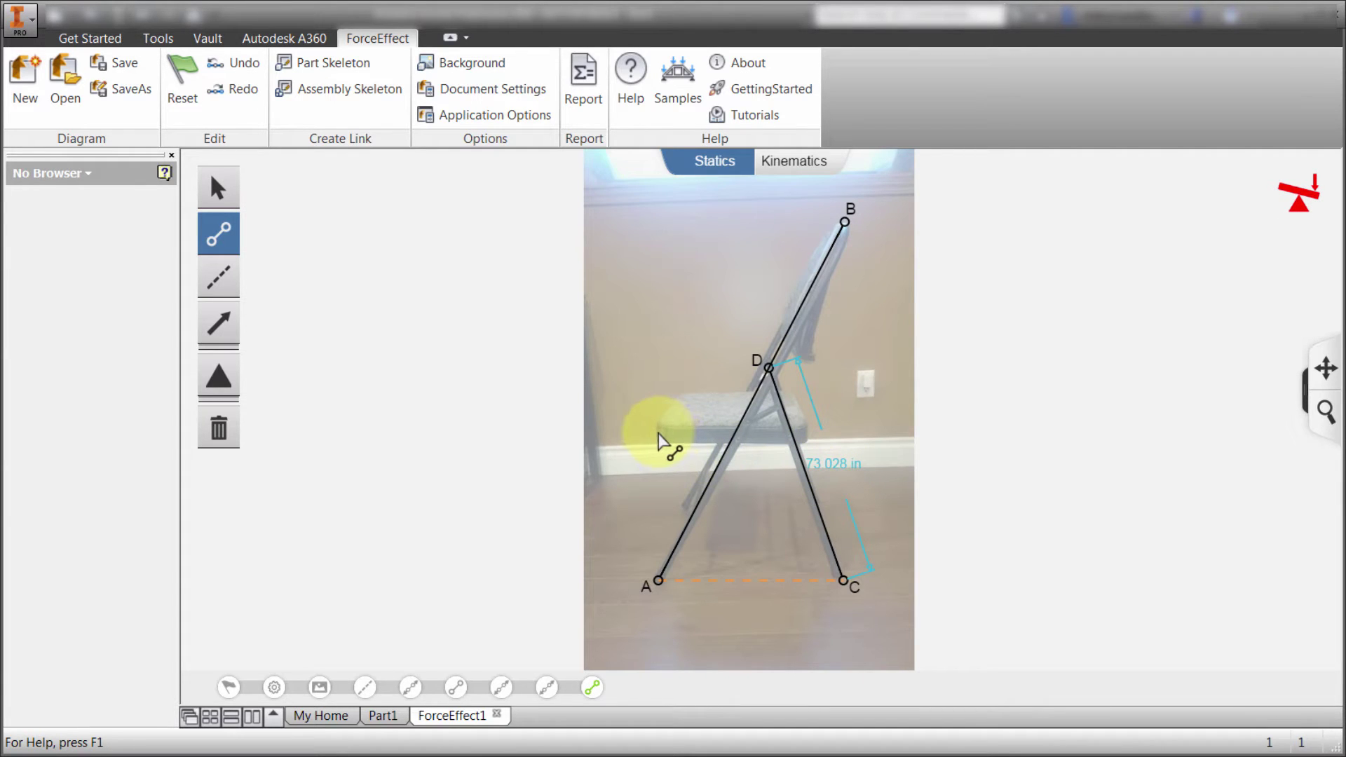
left_click_drag(658, 432, 798, 438)
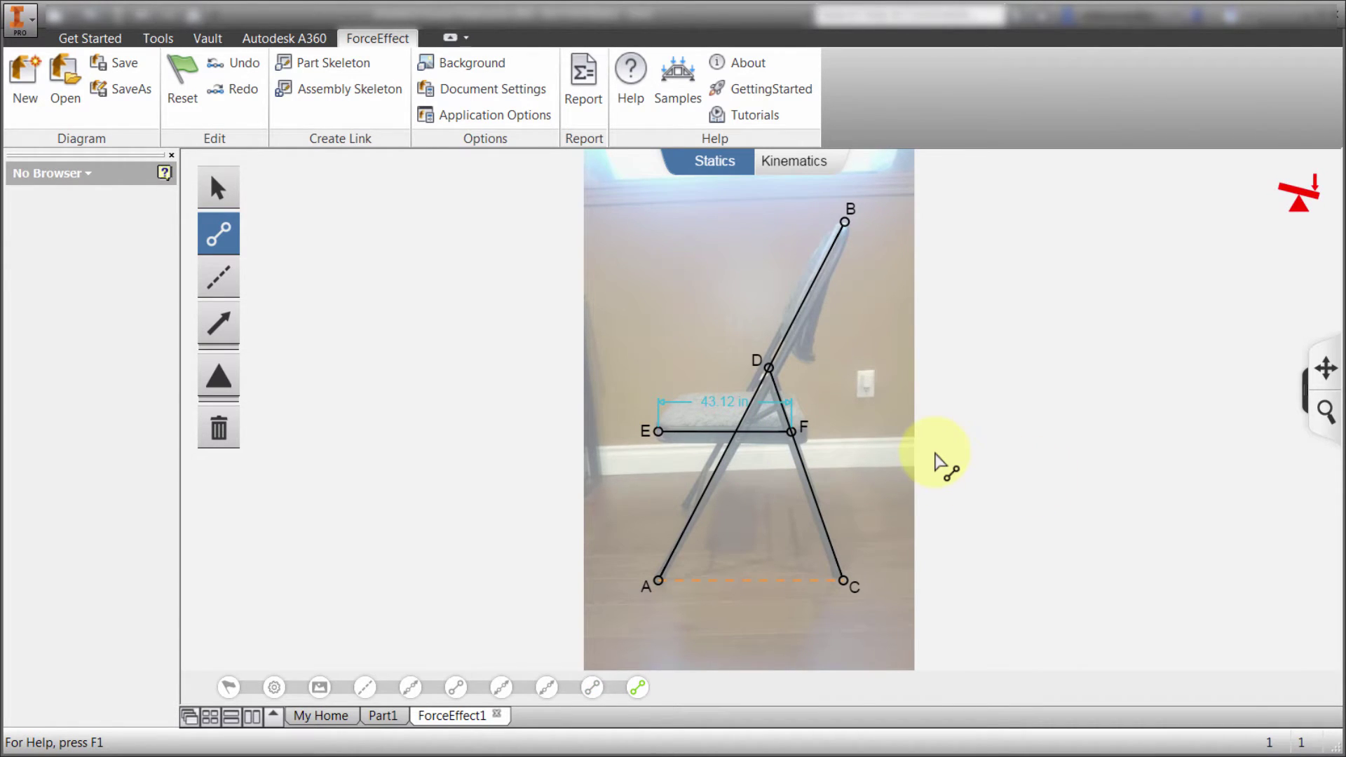
Step: Replace the seat link with one running from E on DC to F, and select it
left_click(217, 187)
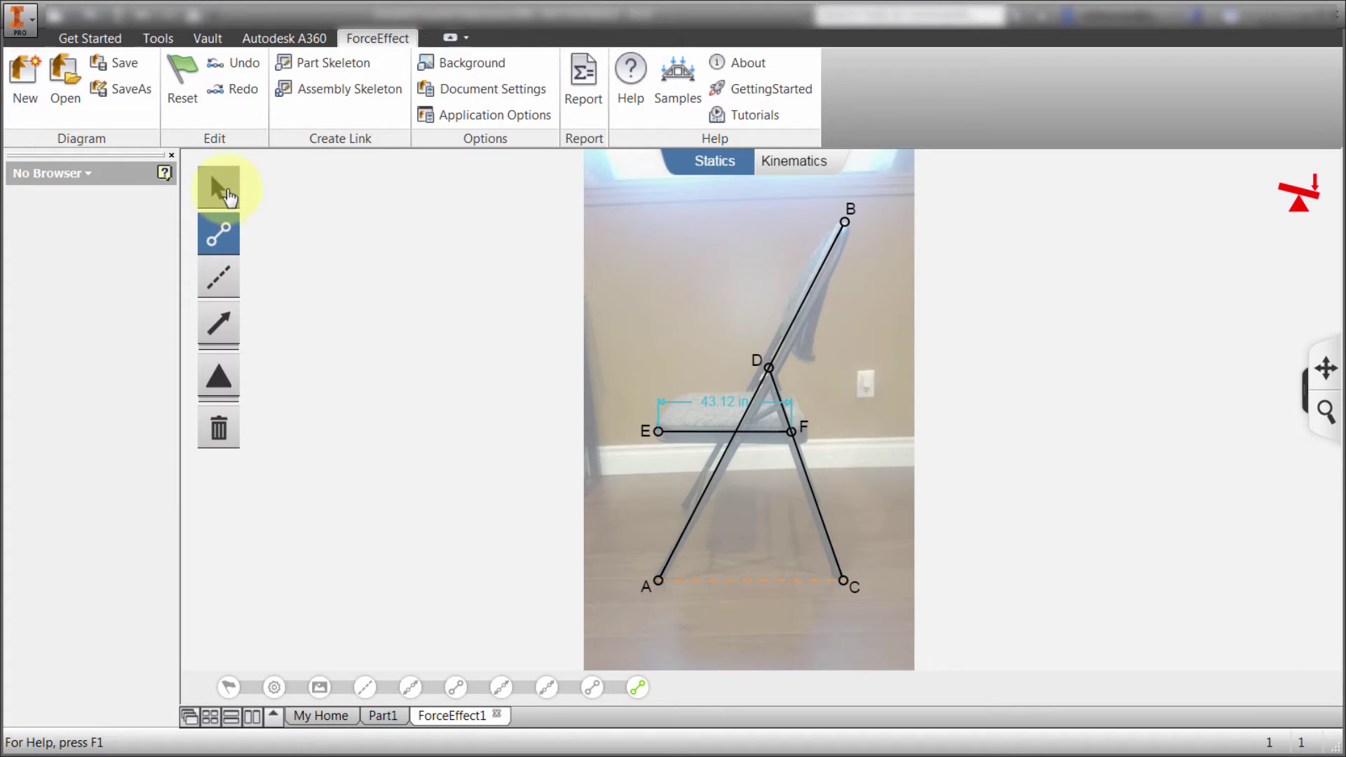
left_click(694, 433)
key("Delete")
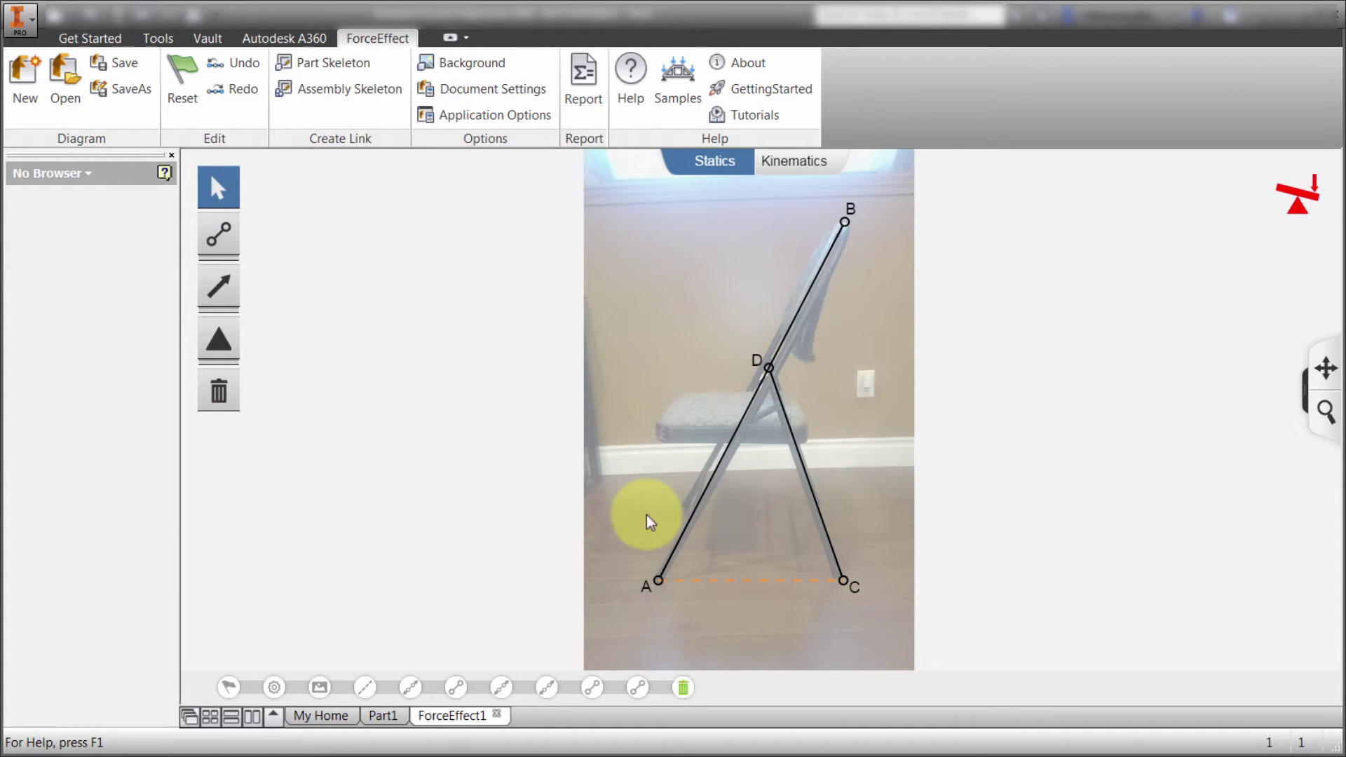
left_click(228, 241)
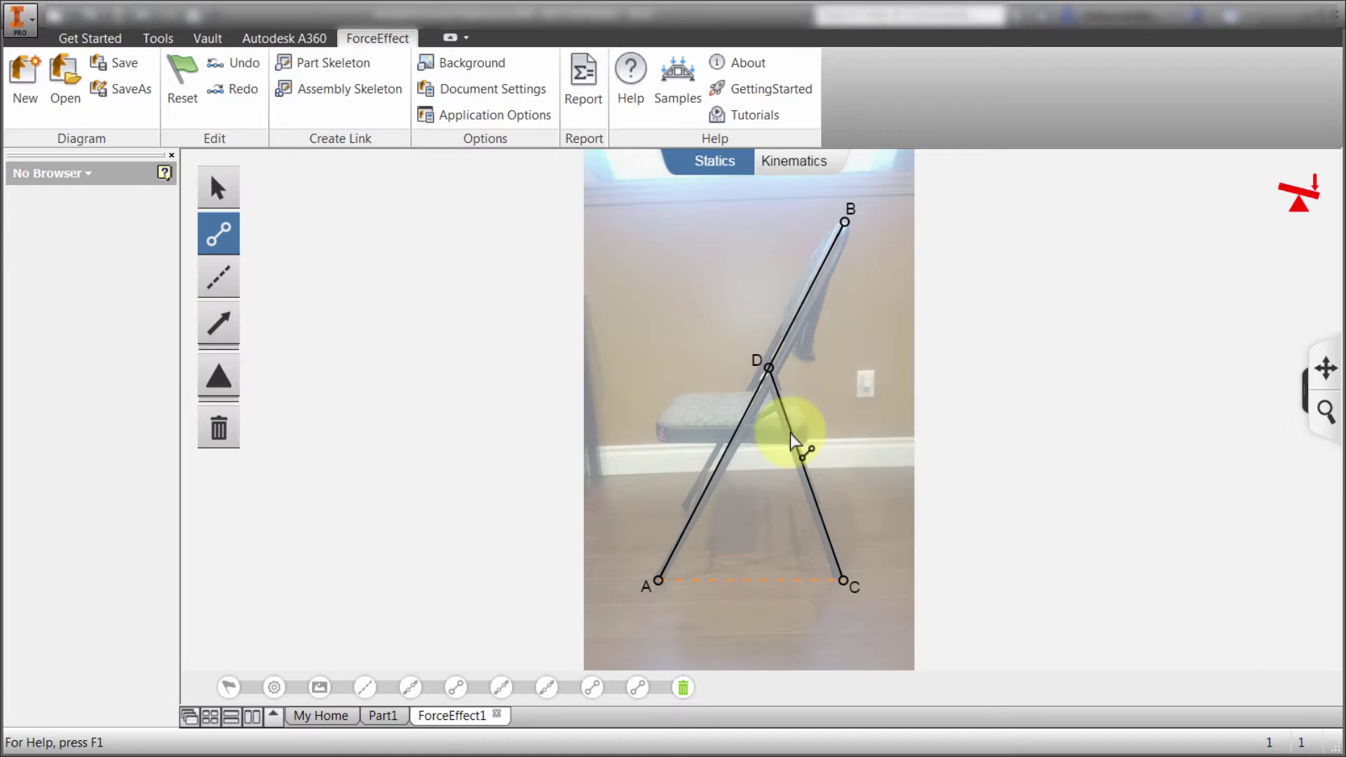
mouse_move(790, 433)
left_mouse_down()
mouse_move(656, 444)
mouse_move(658, 433)
left_mouse_up()
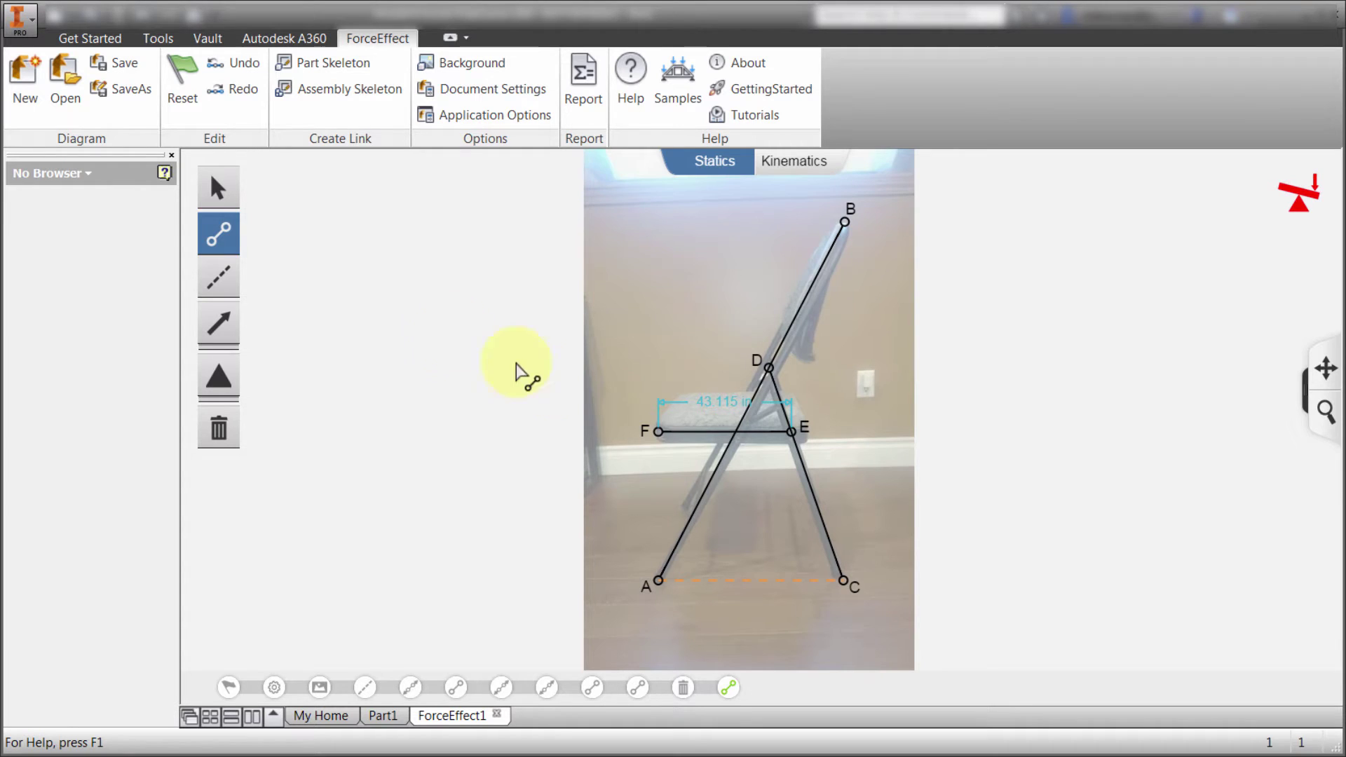
left_click(213, 191)
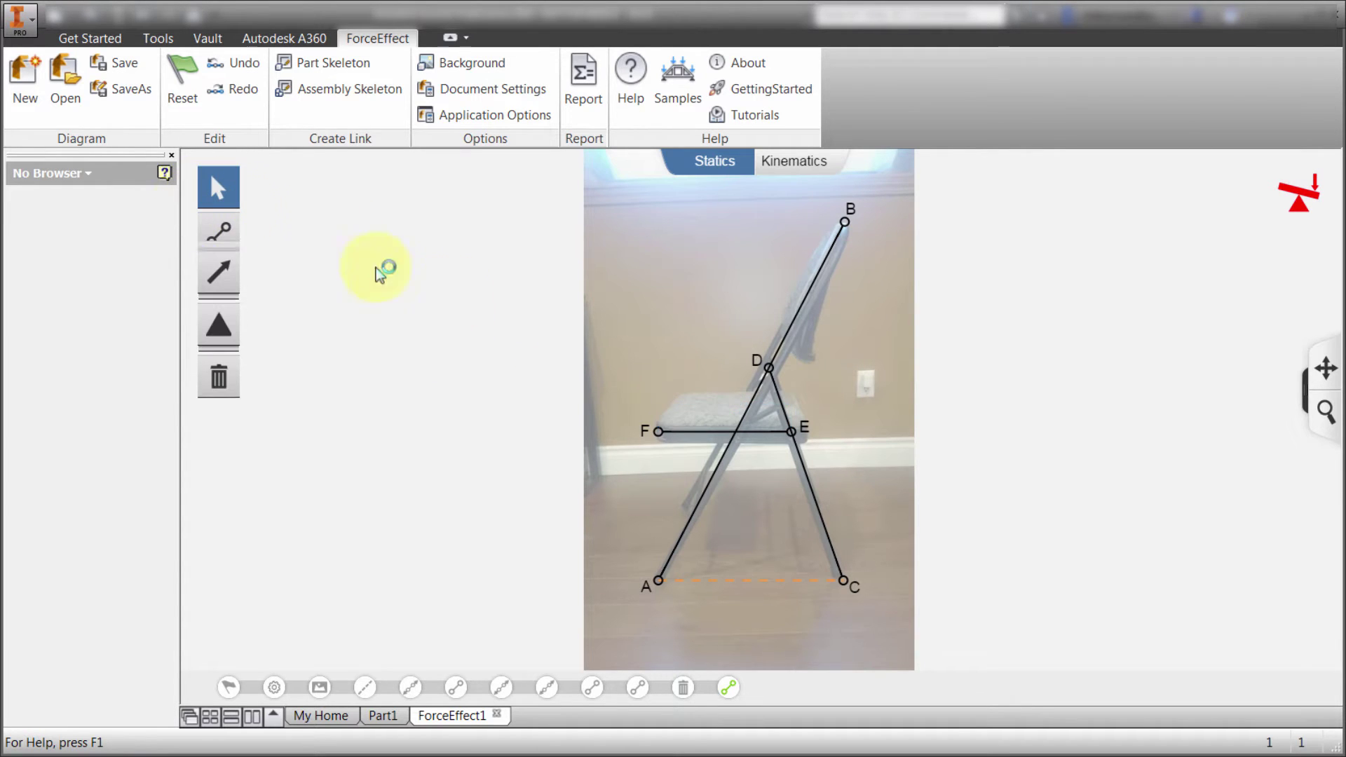
left_click(701, 431)
left_click(699, 433)
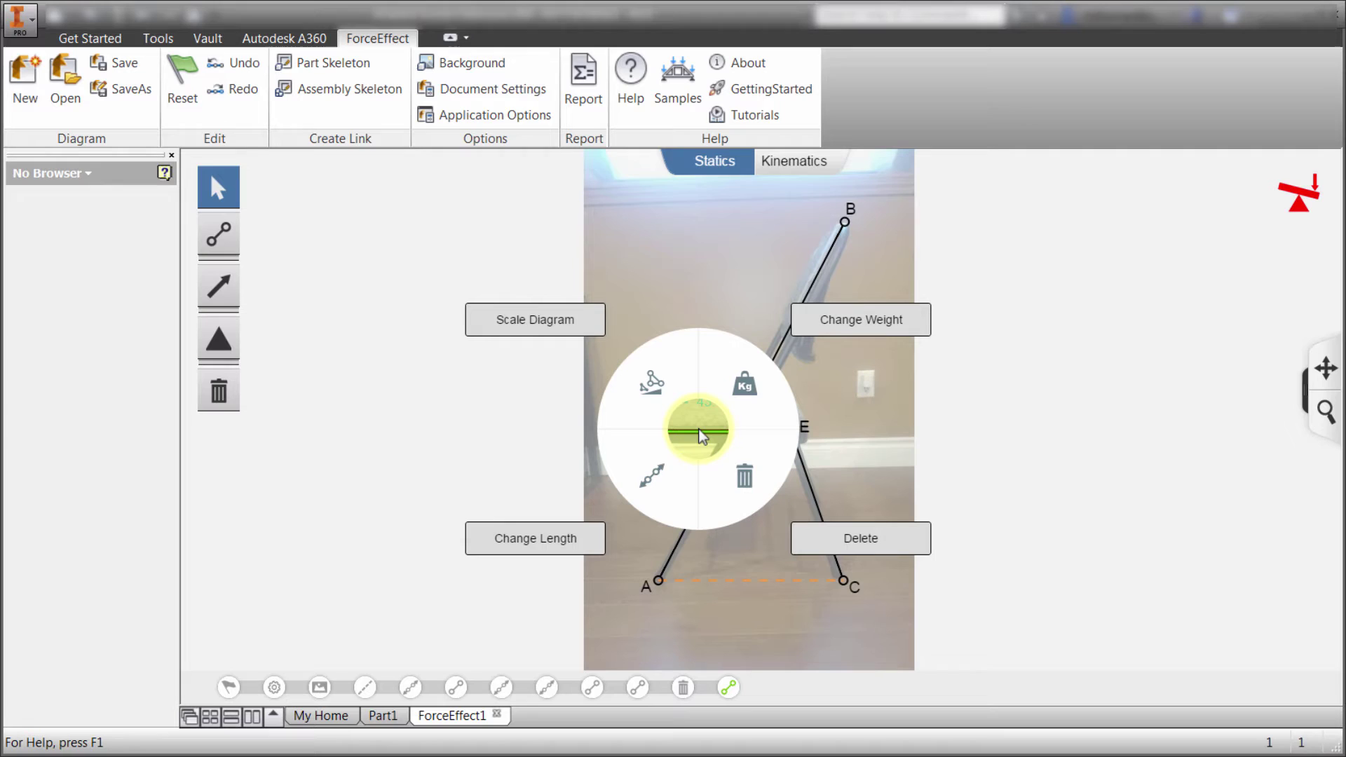
Step: Set seat link F–E's weight to 10 lb/in, adding load G1; diagram shows indeterminate
left_click(752, 387)
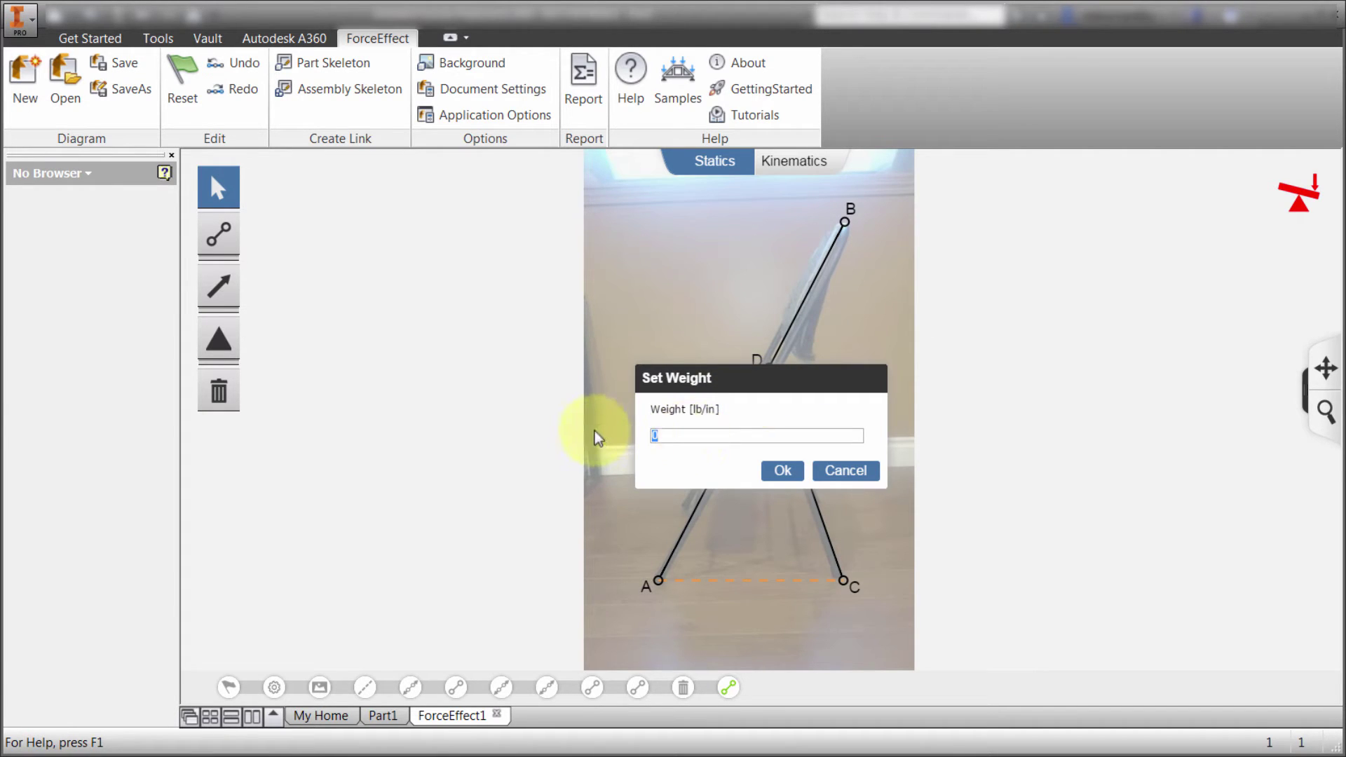
type("10")
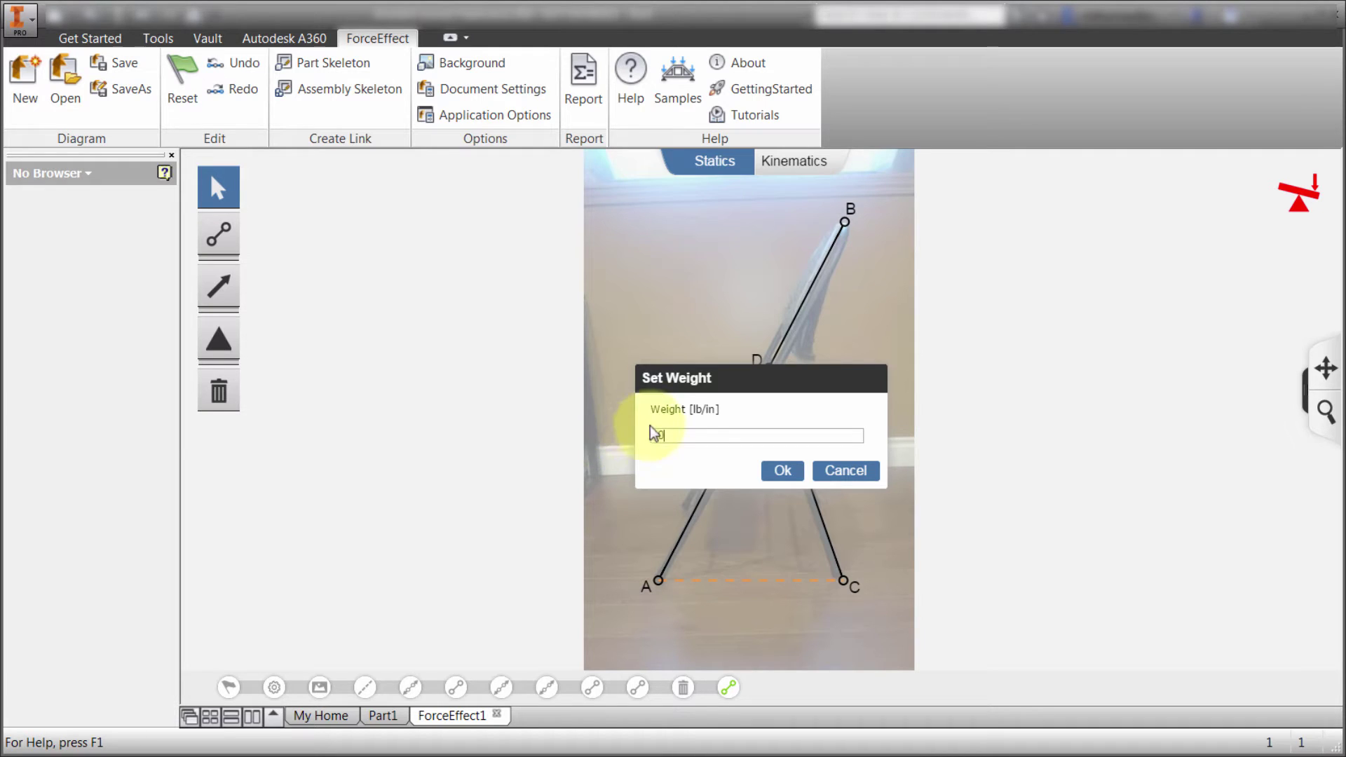
left_click(778, 471)
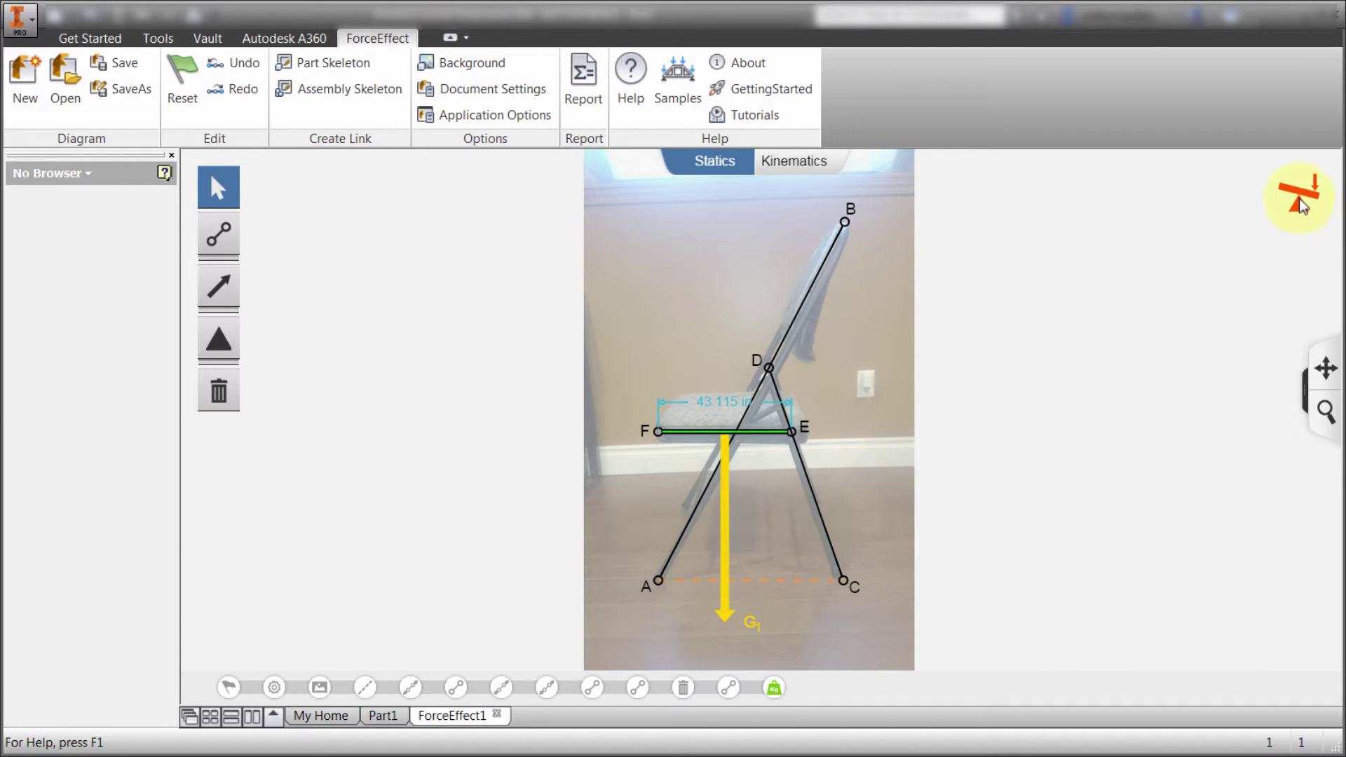
mouse_move(1298, 199)
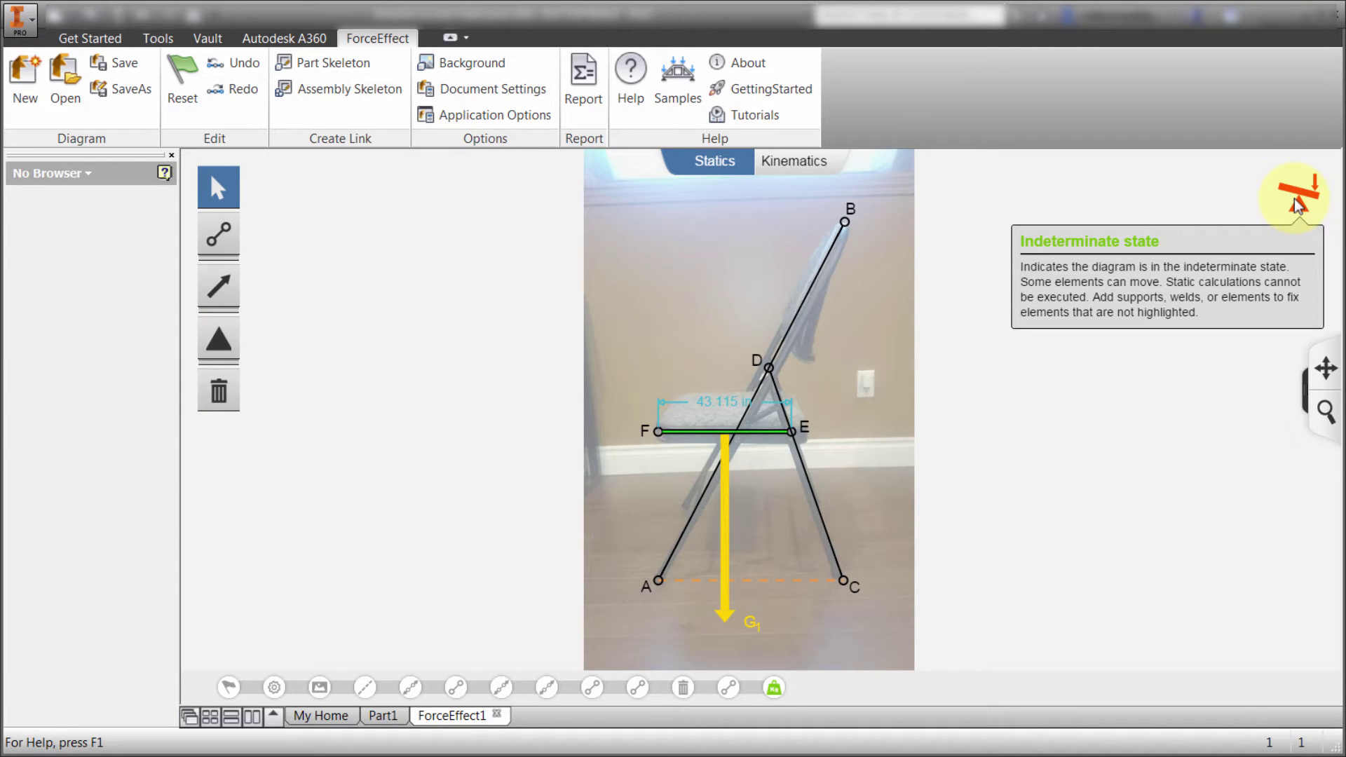
Step: Place Ground Support fixtures at chair feet A and C
left_click(219, 339)
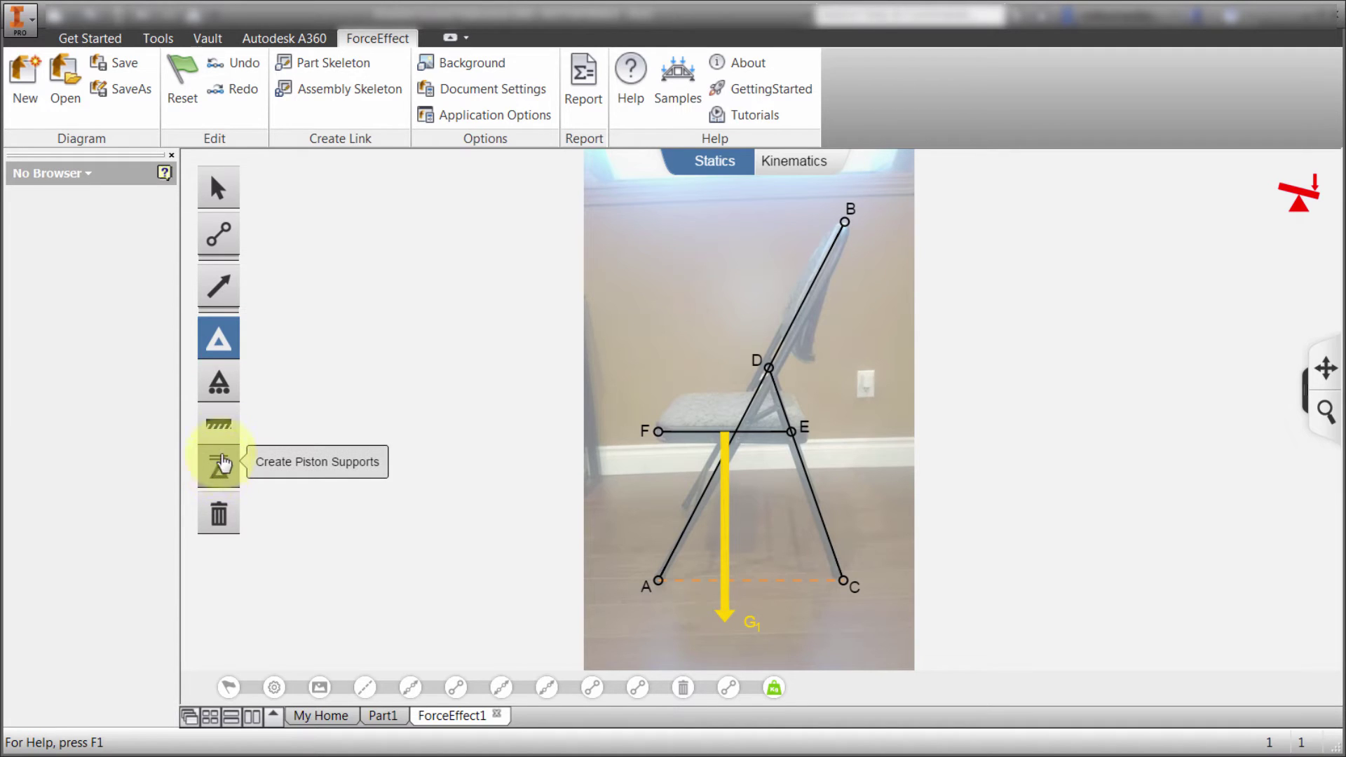
left_click(218, 424)
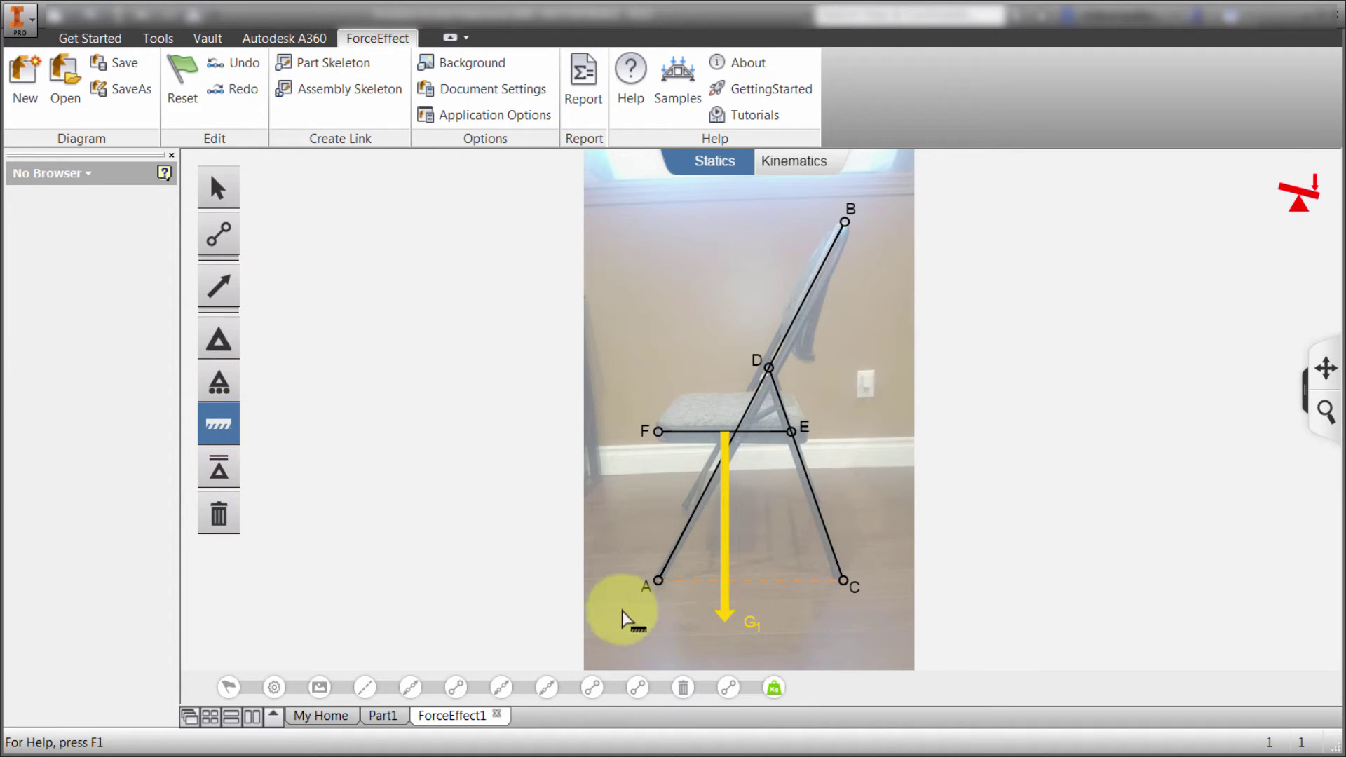
left_click(656, 582)
left_click(844, 582)
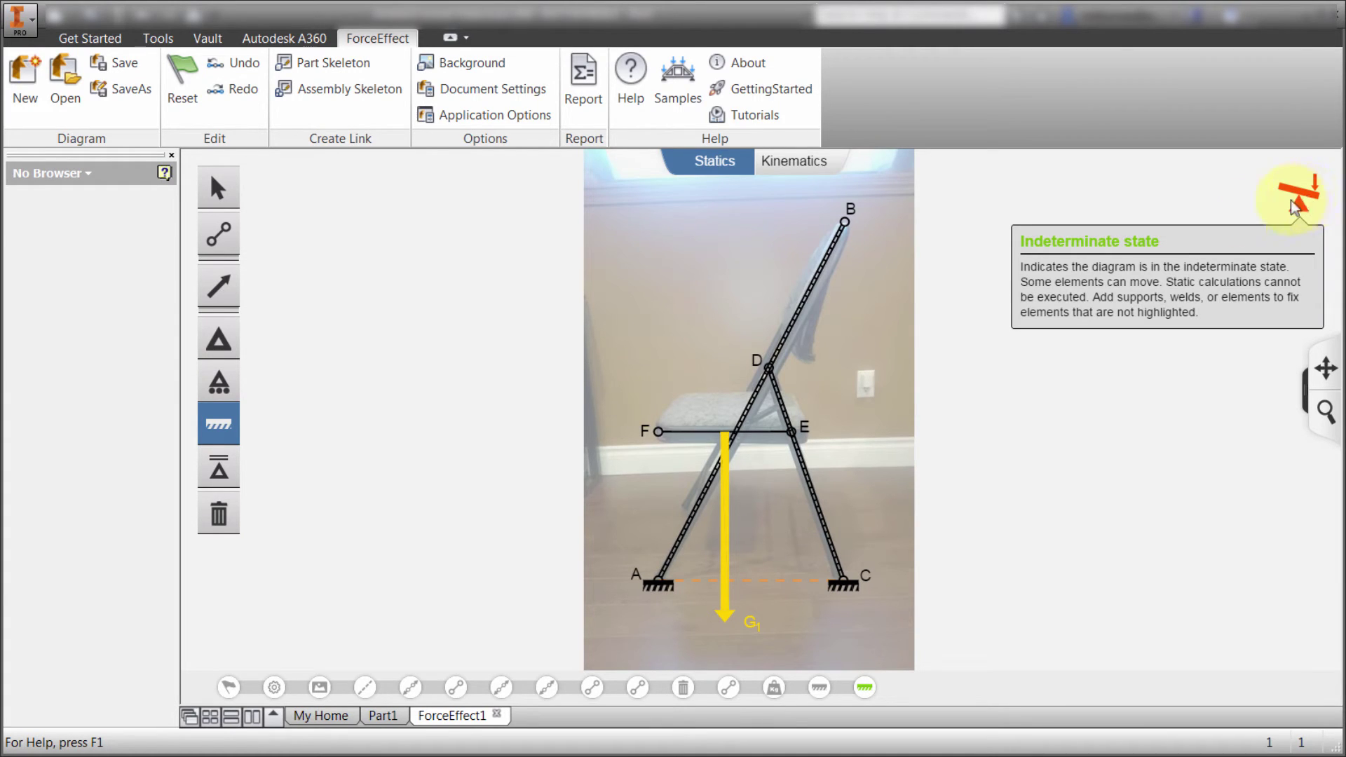
left_click(221, 190)
Step: Make joint E a welded pin so the diagram solves with RA = 348.038 lb and RC = 201.942 lb
left_click(792, 432)
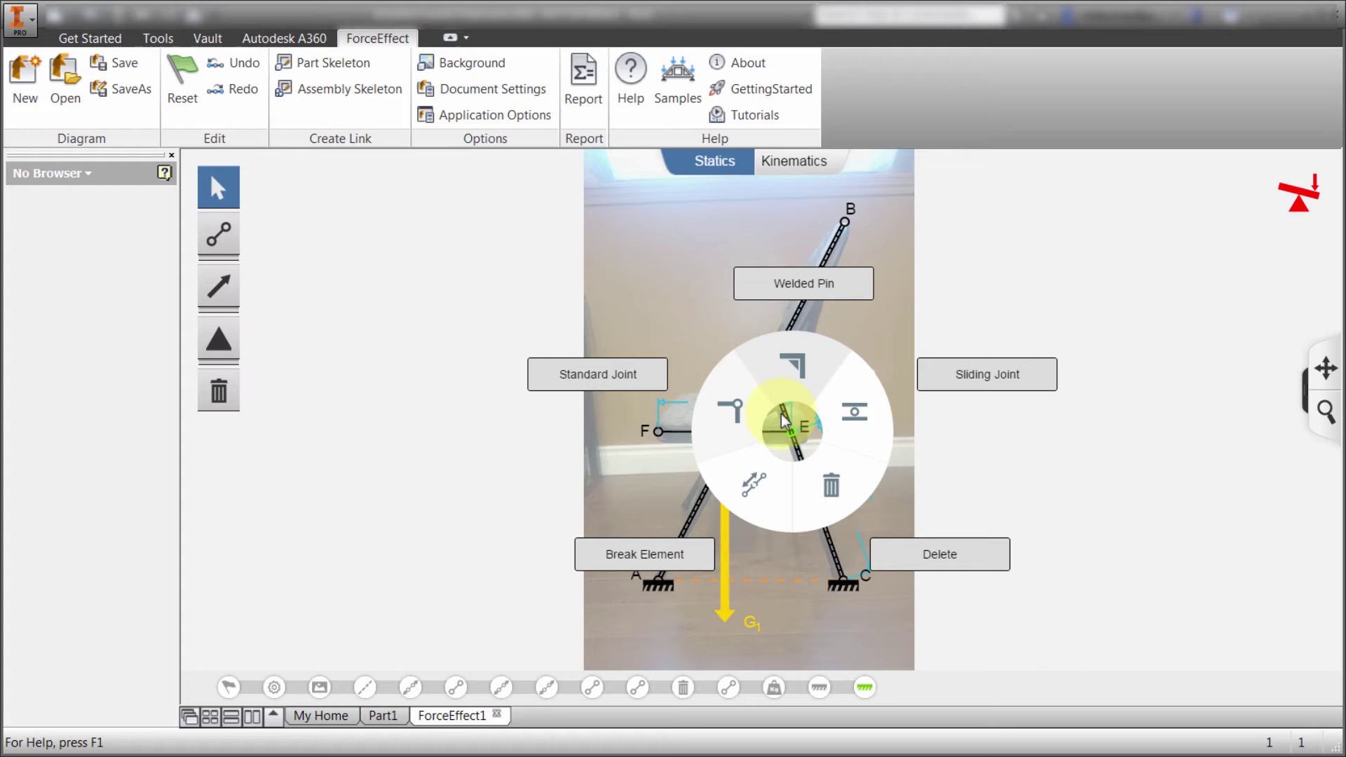
left_click(794, 356)
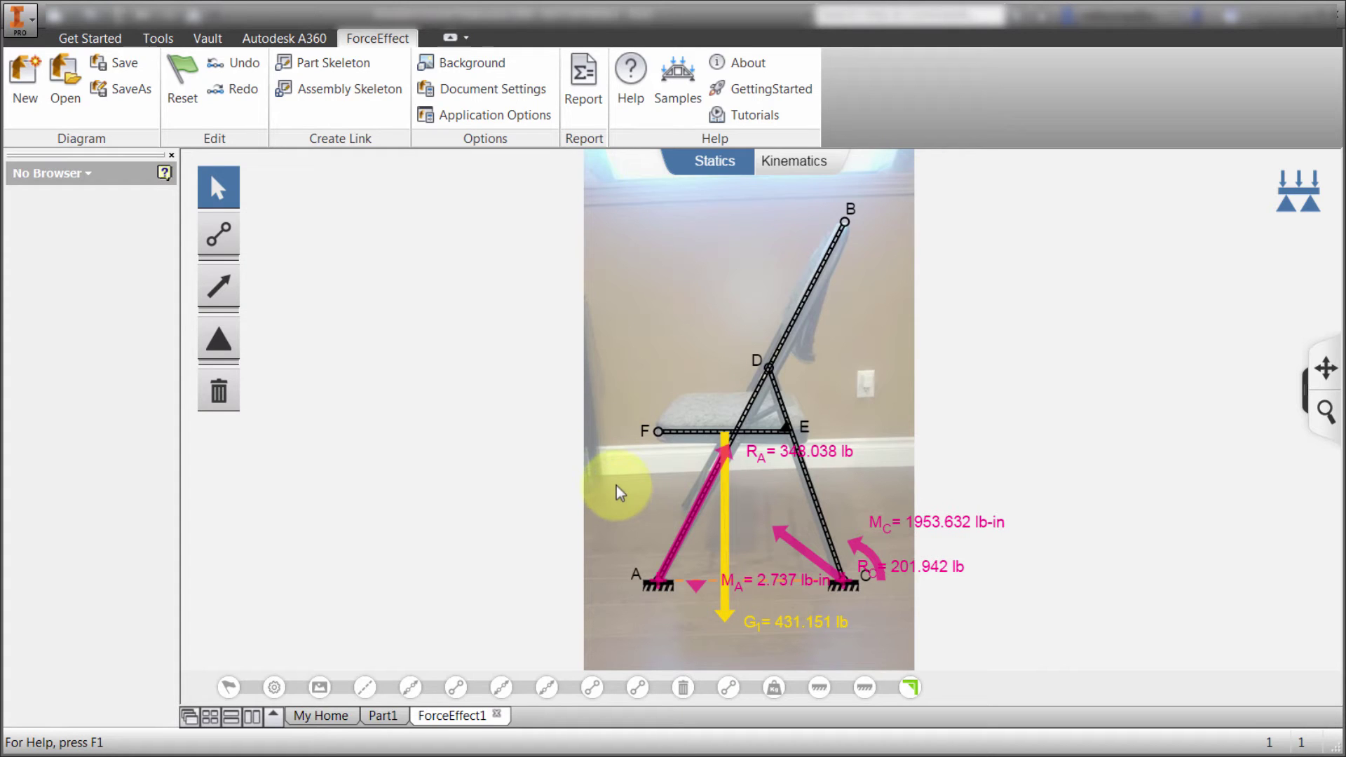
left_click(221, 287)
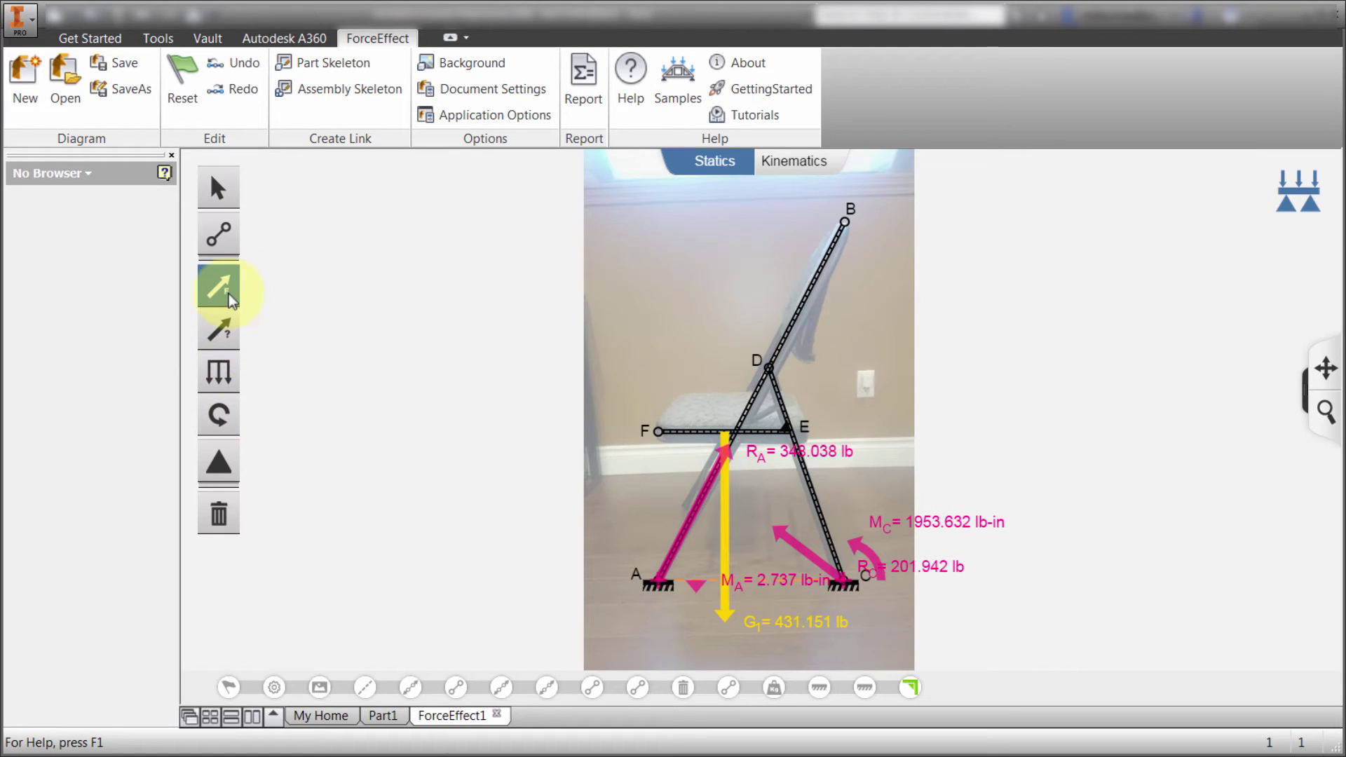
Step: Apply force F1 at point B and set its value to 100 lb
left_click_drag(846, 220, 779, 202)
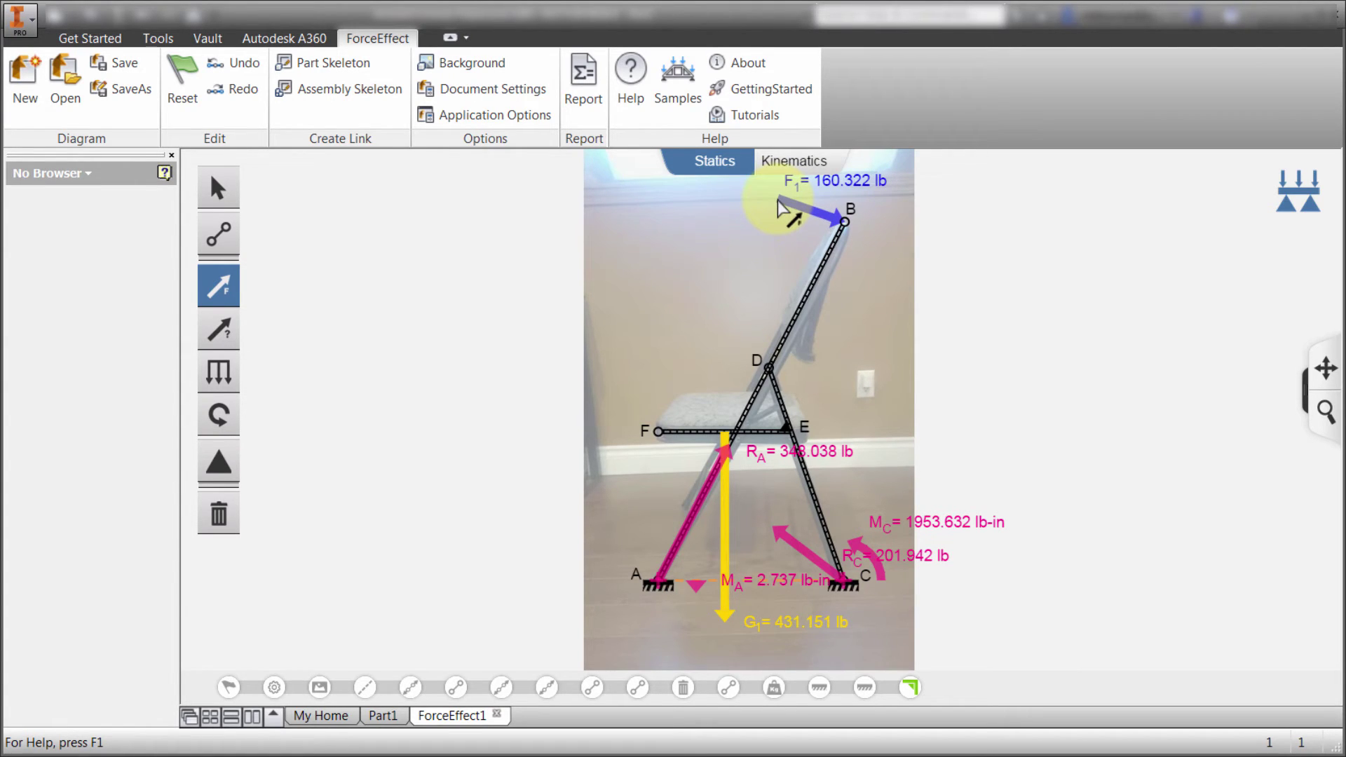
left_click(816, 180)
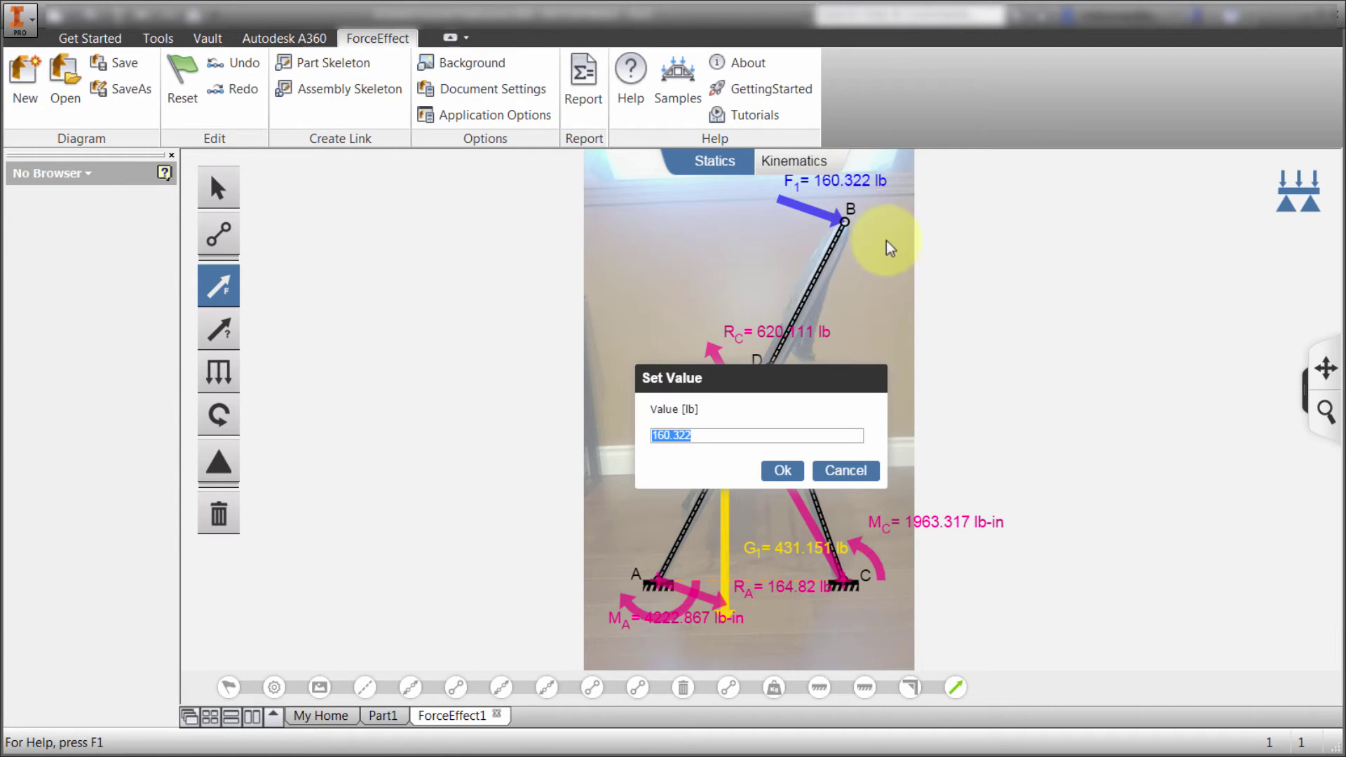
type("100")
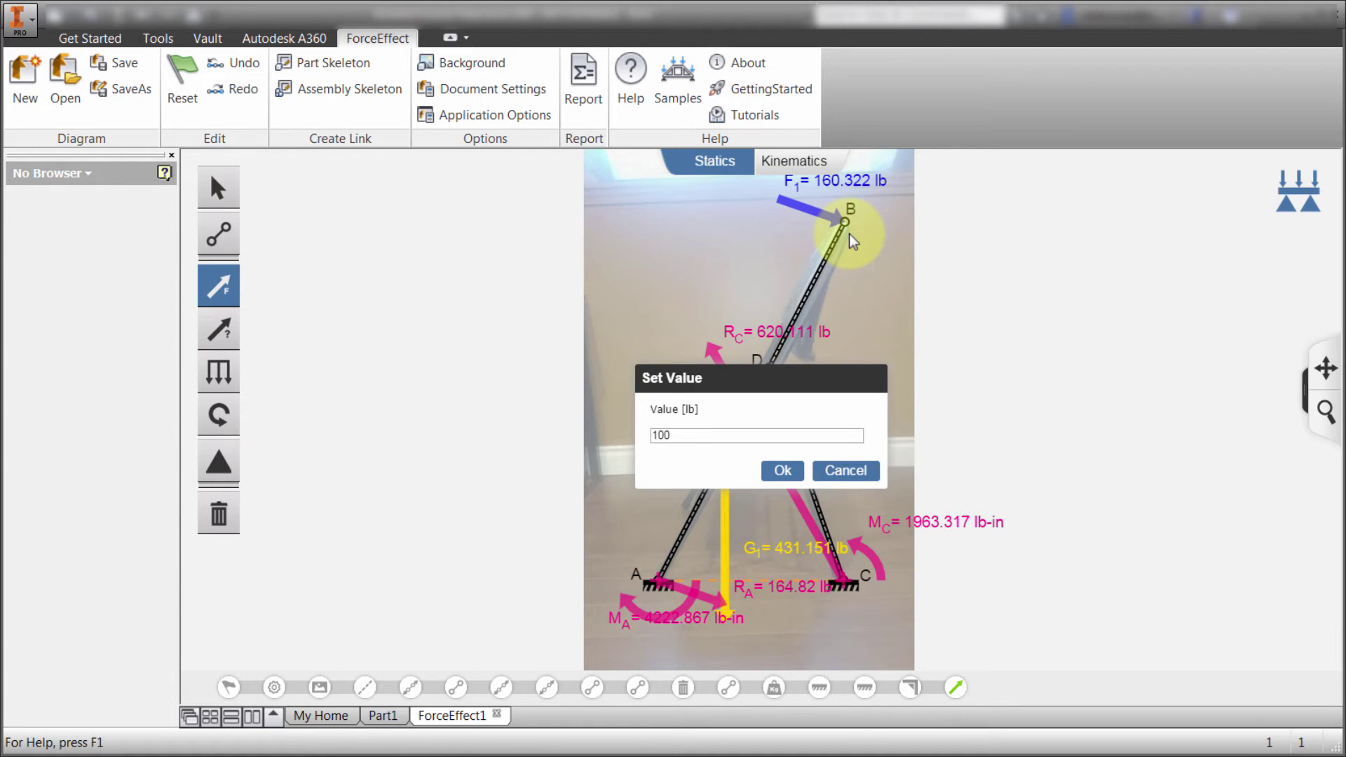
left_click(781, 468)
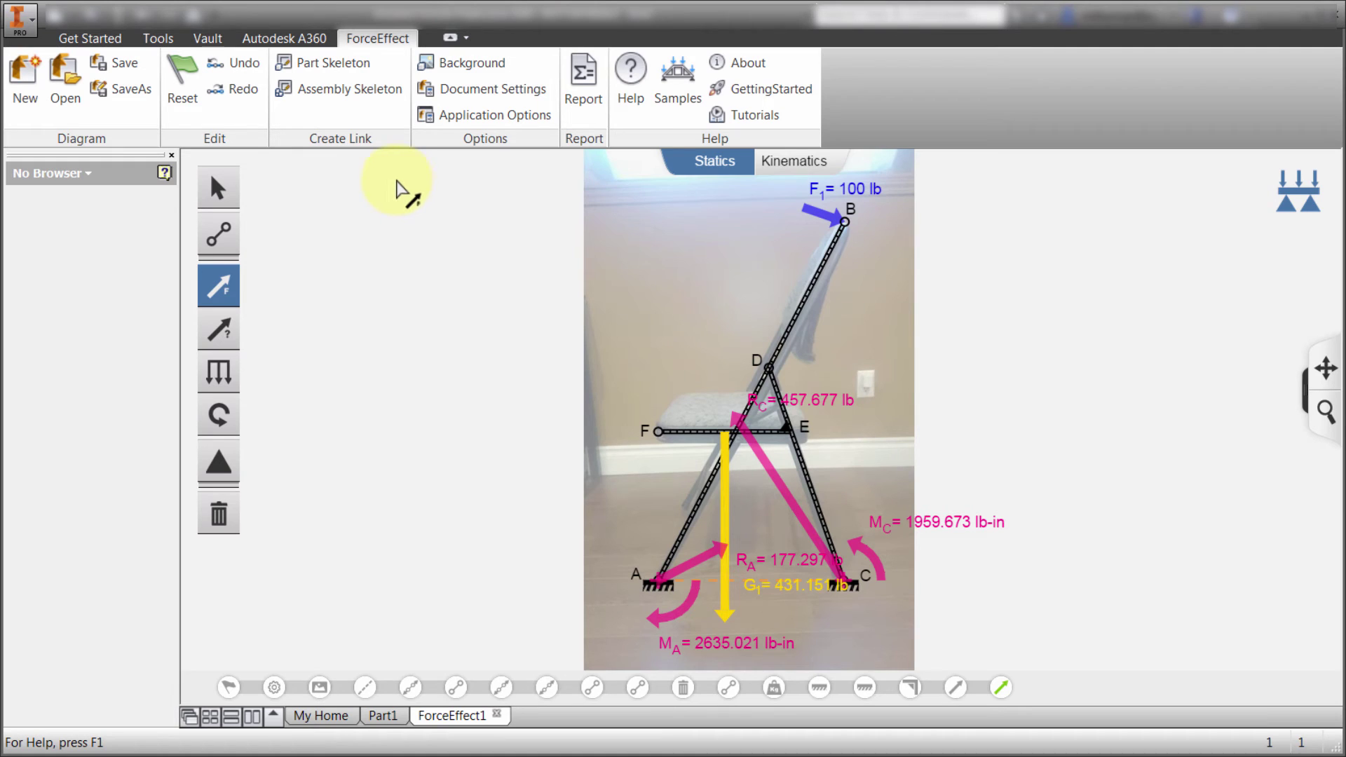
Step: Save the solved diagram as ForceEffect1.afe and bring up its report
left_click(120, 63)
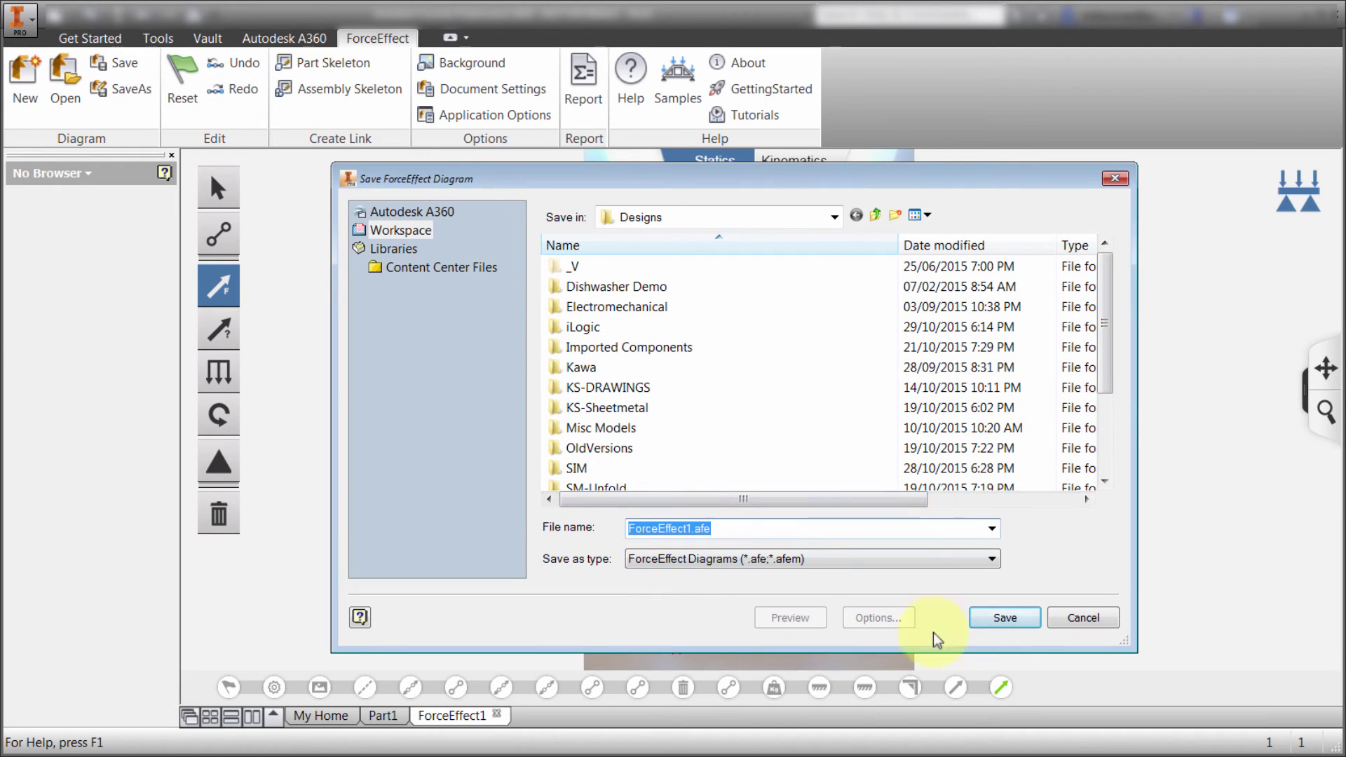
left_click(1006, 620)
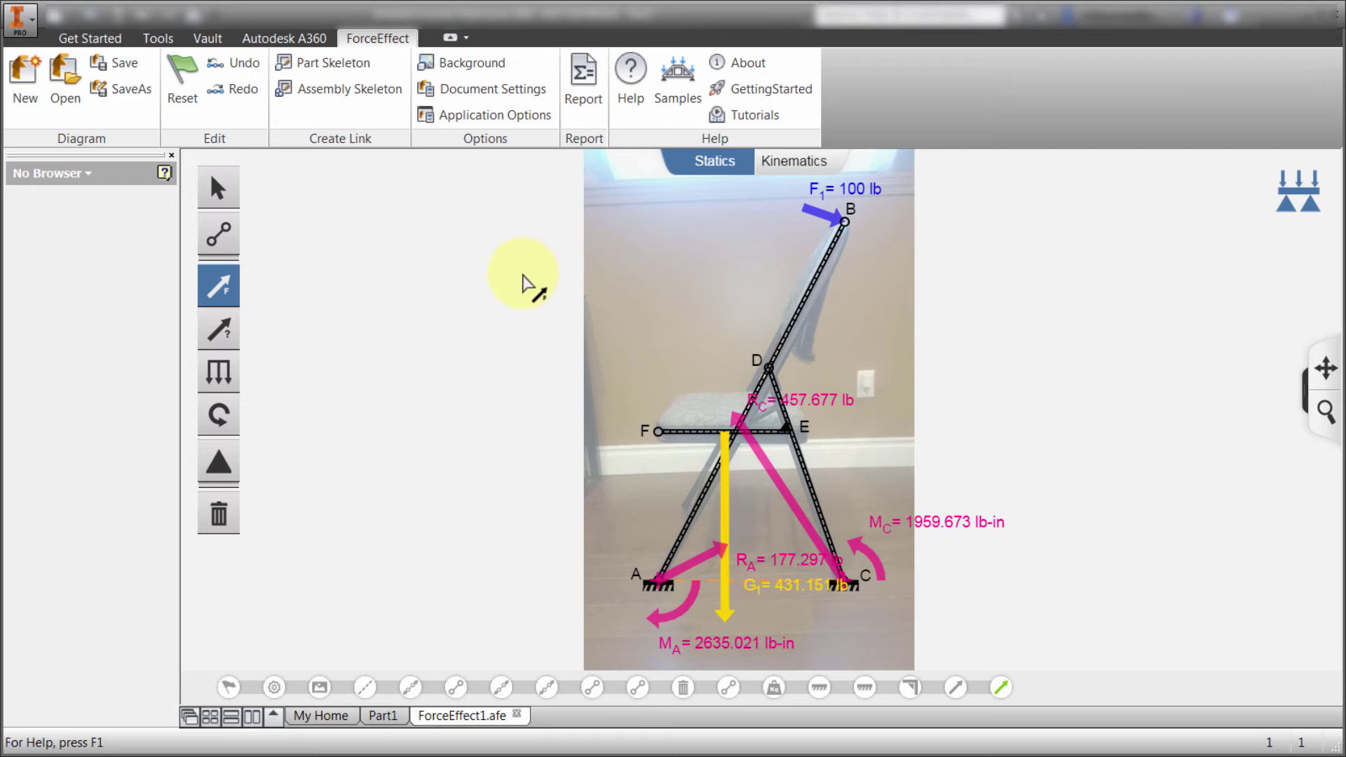
left_click(583, 77)
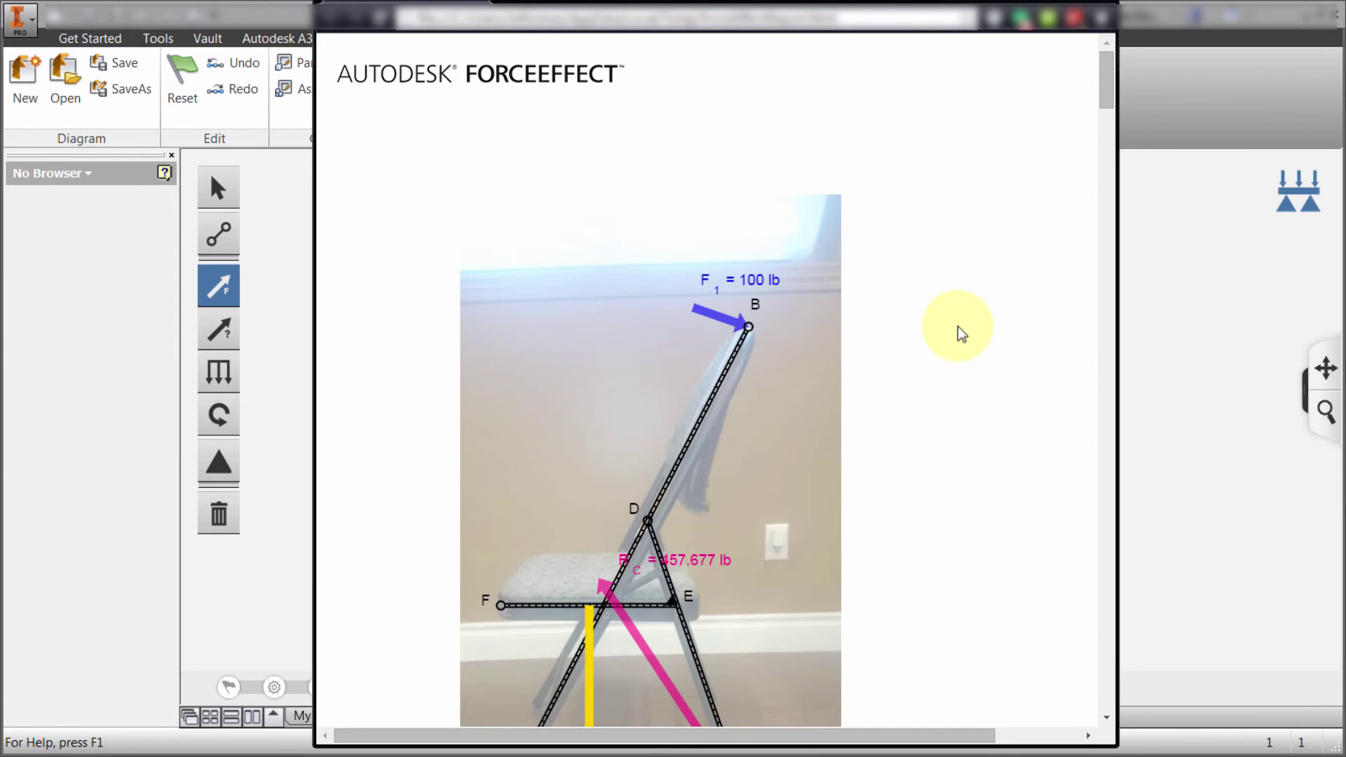
Step: Scroll through the report's input tables, reaction results and element diagrams, then close it
scroll(958, 325, "down", 2)
scroll(957, 327, "down", 5)
scroll(957, 326, "down", 2)
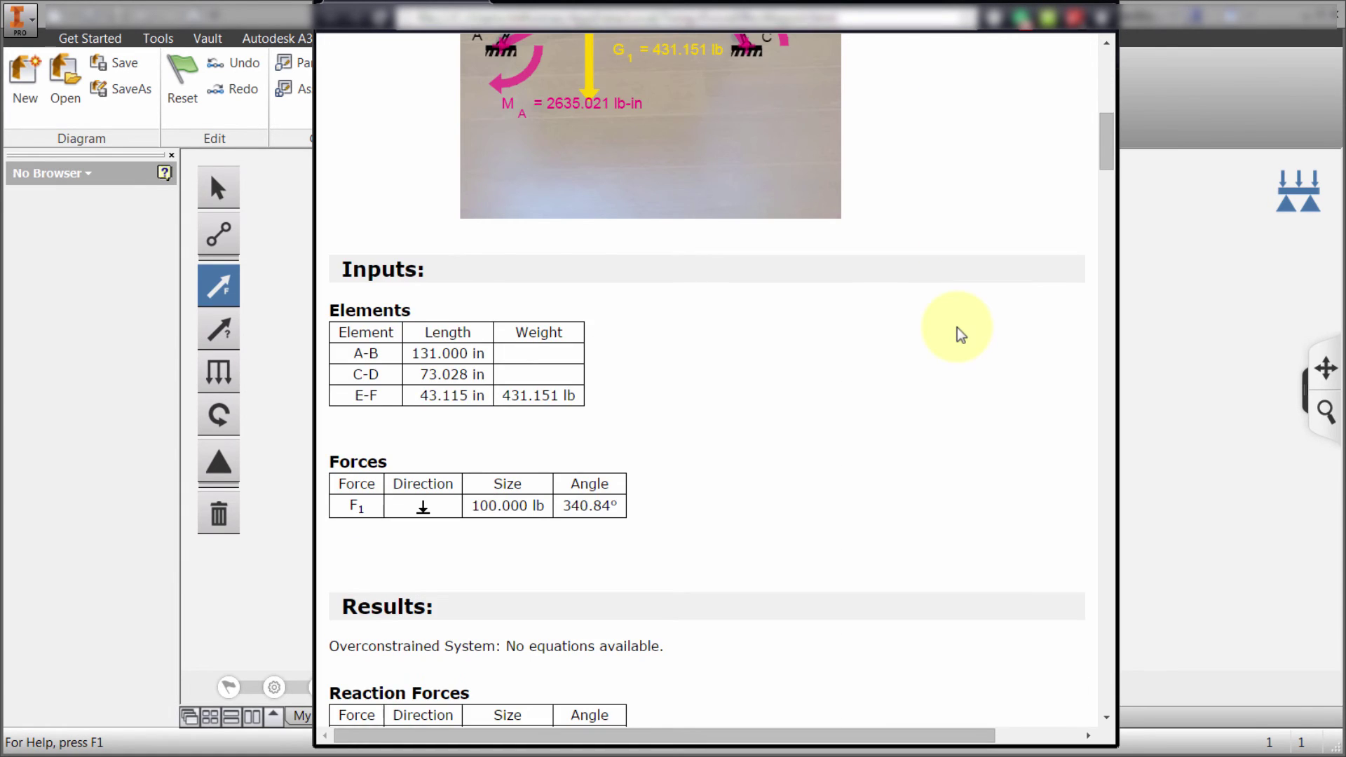
scroll(956, 327, "down", 5)
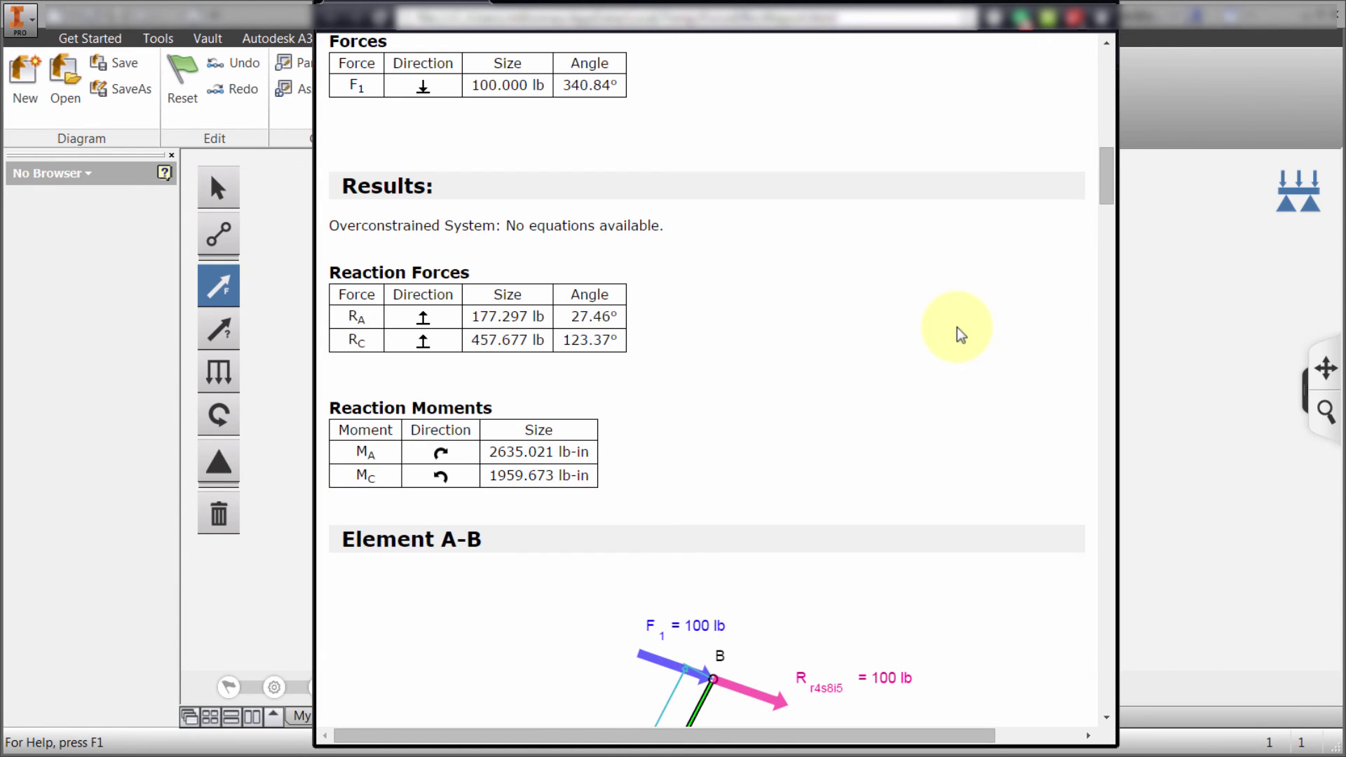
scroll(959, 328, "down", 6)
scroll(961, 331, "down", 15)
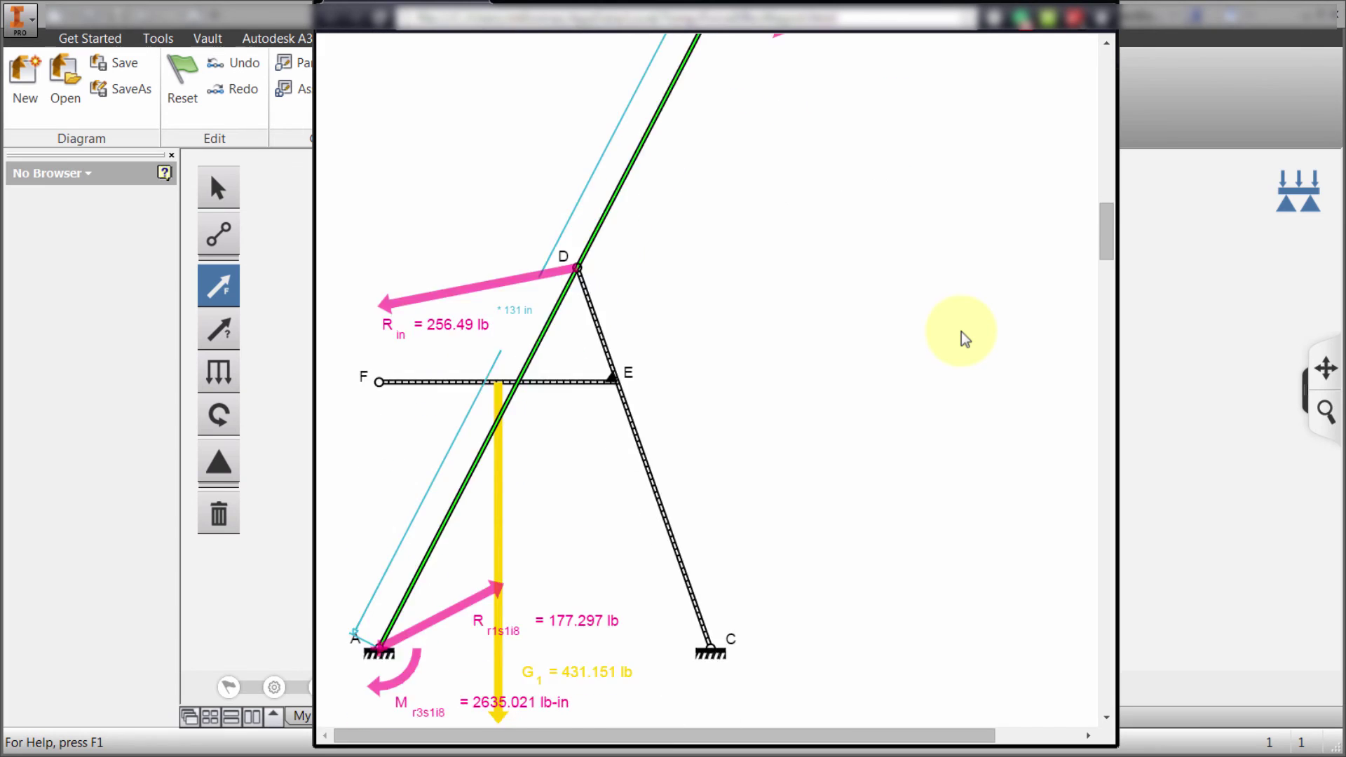
scroll(961, 333, "down", 13)
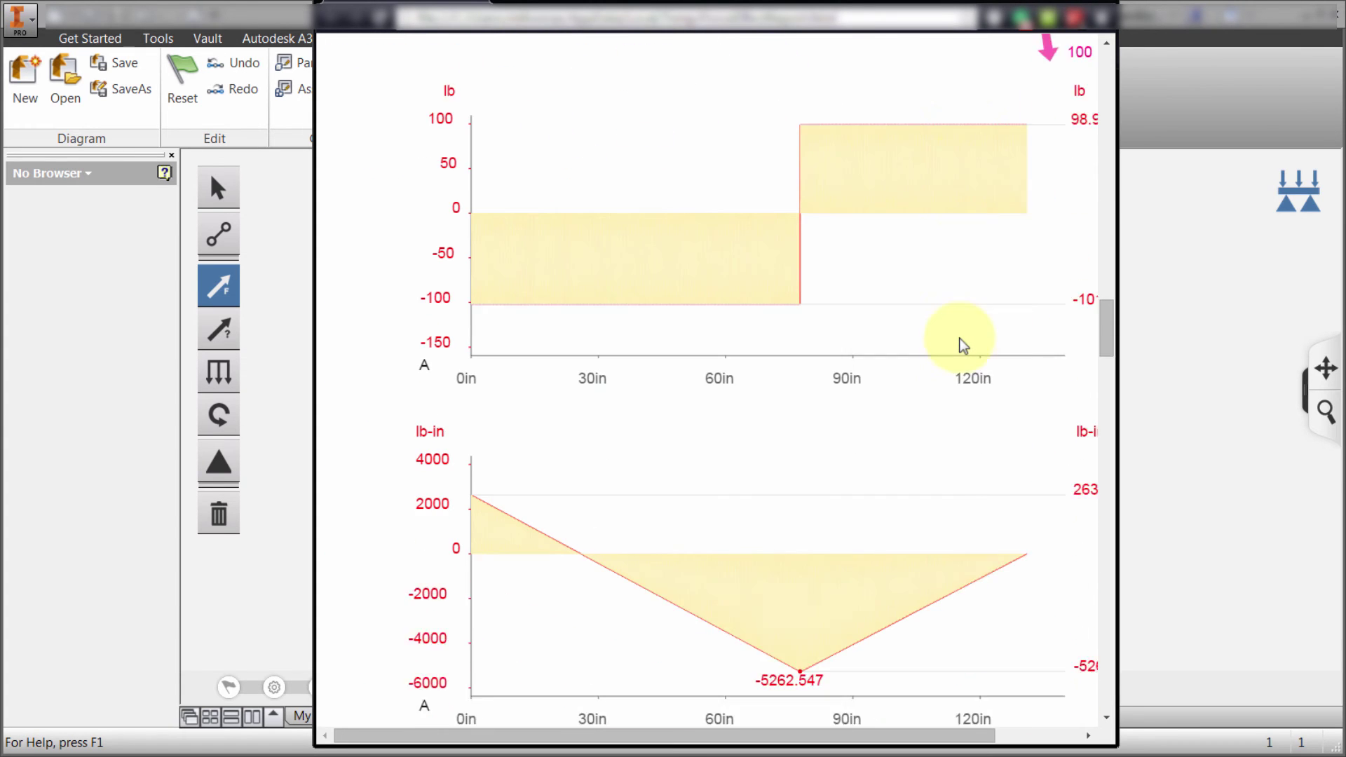
scroll(961, 340, "down", 2)
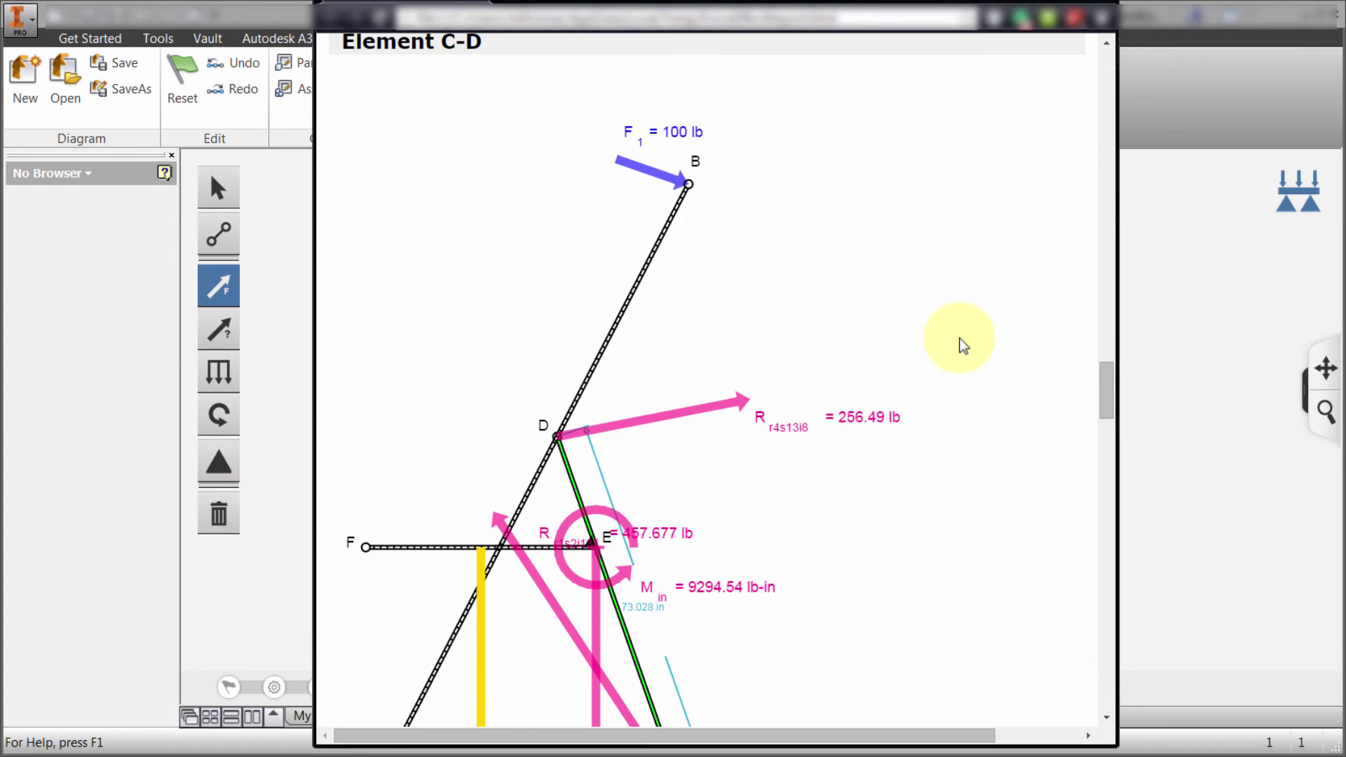
left_click(1074, 15)
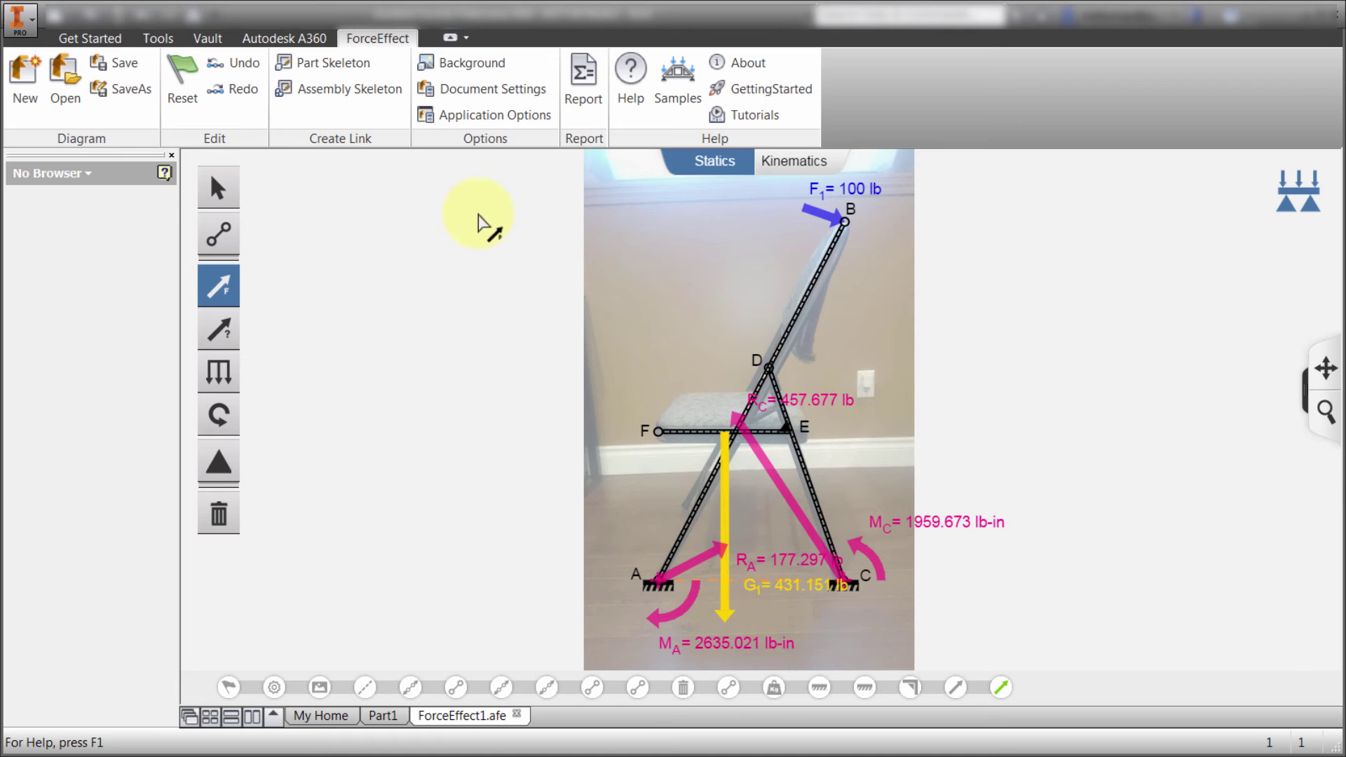
Step: Generate a Part Skeleton in new part Part2 and edit its ForceEffect1 sketch
left_click(352, 68)
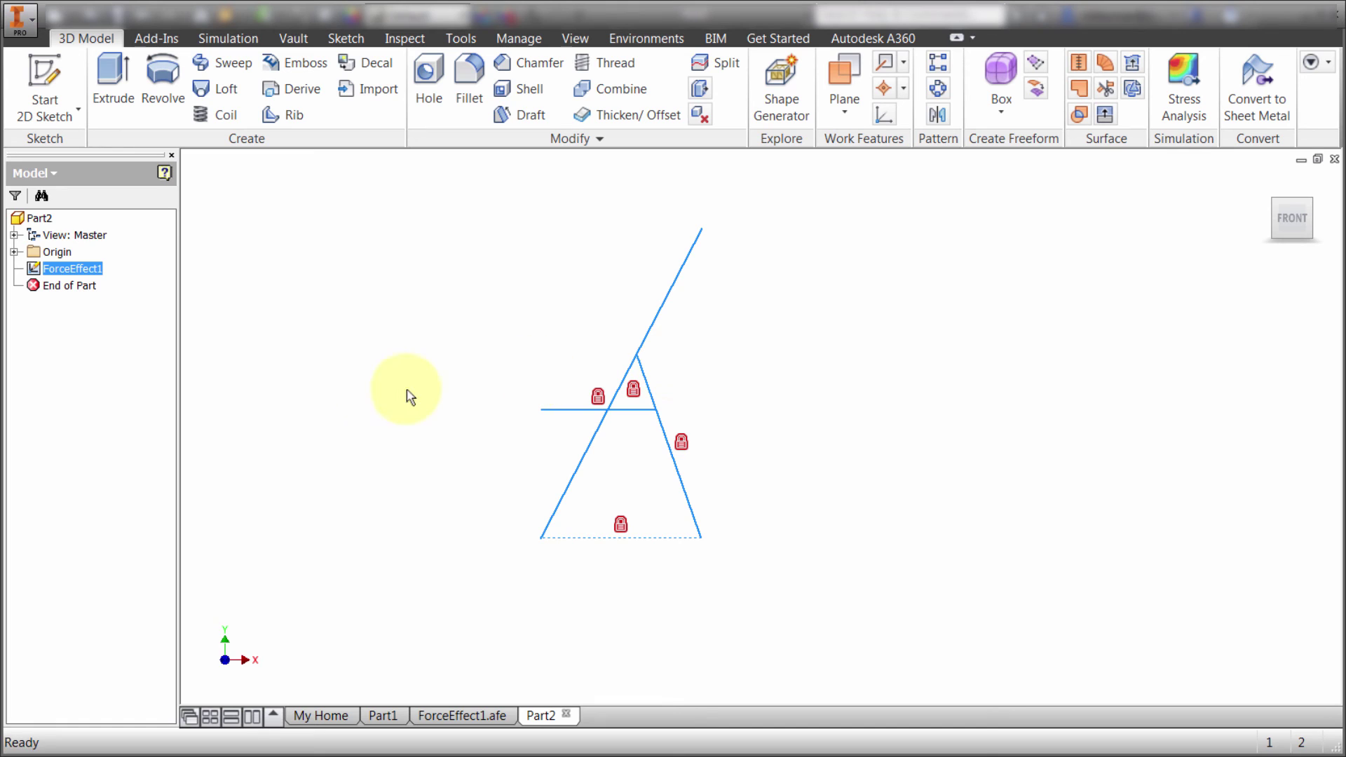
double_click(33, 275)
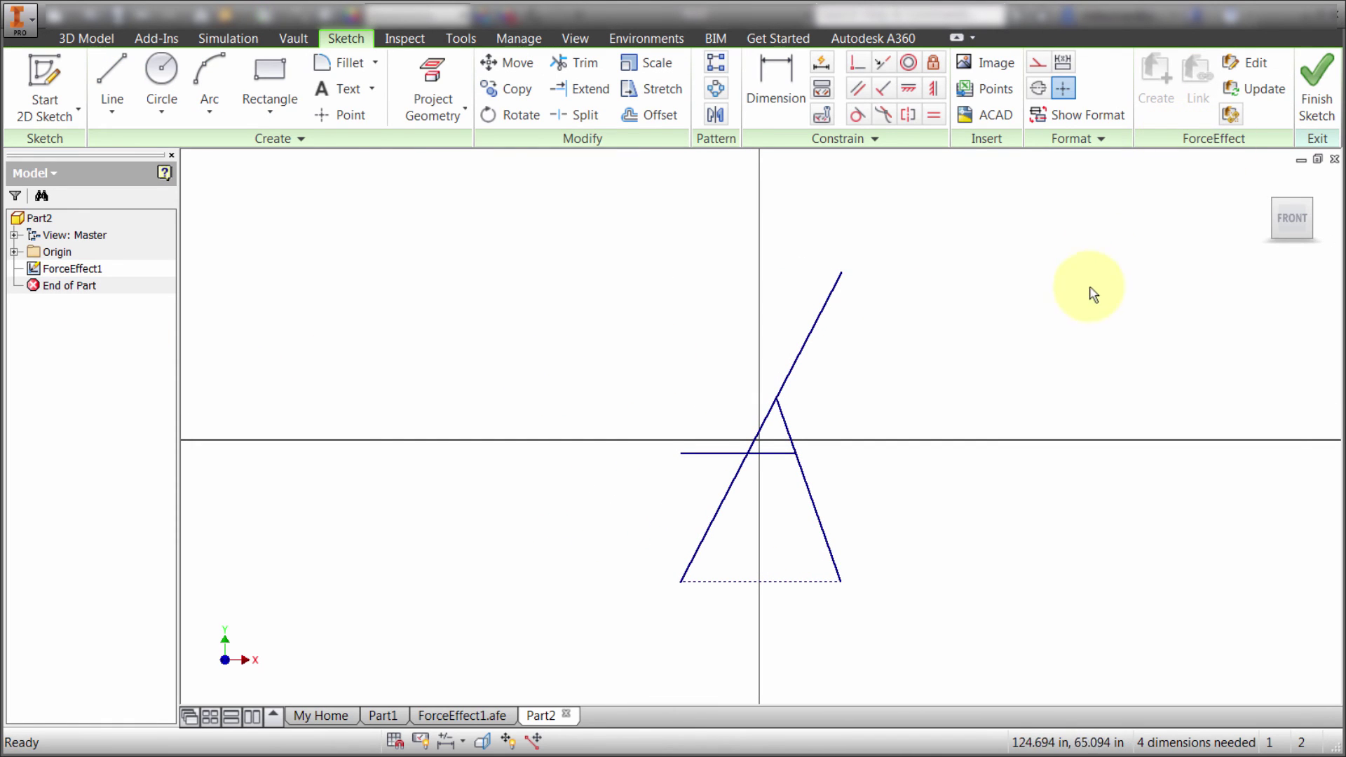
Step: Change seat member F–E's length to 60 in, raising the reaction to 600 lb
left_click(1244, 64)
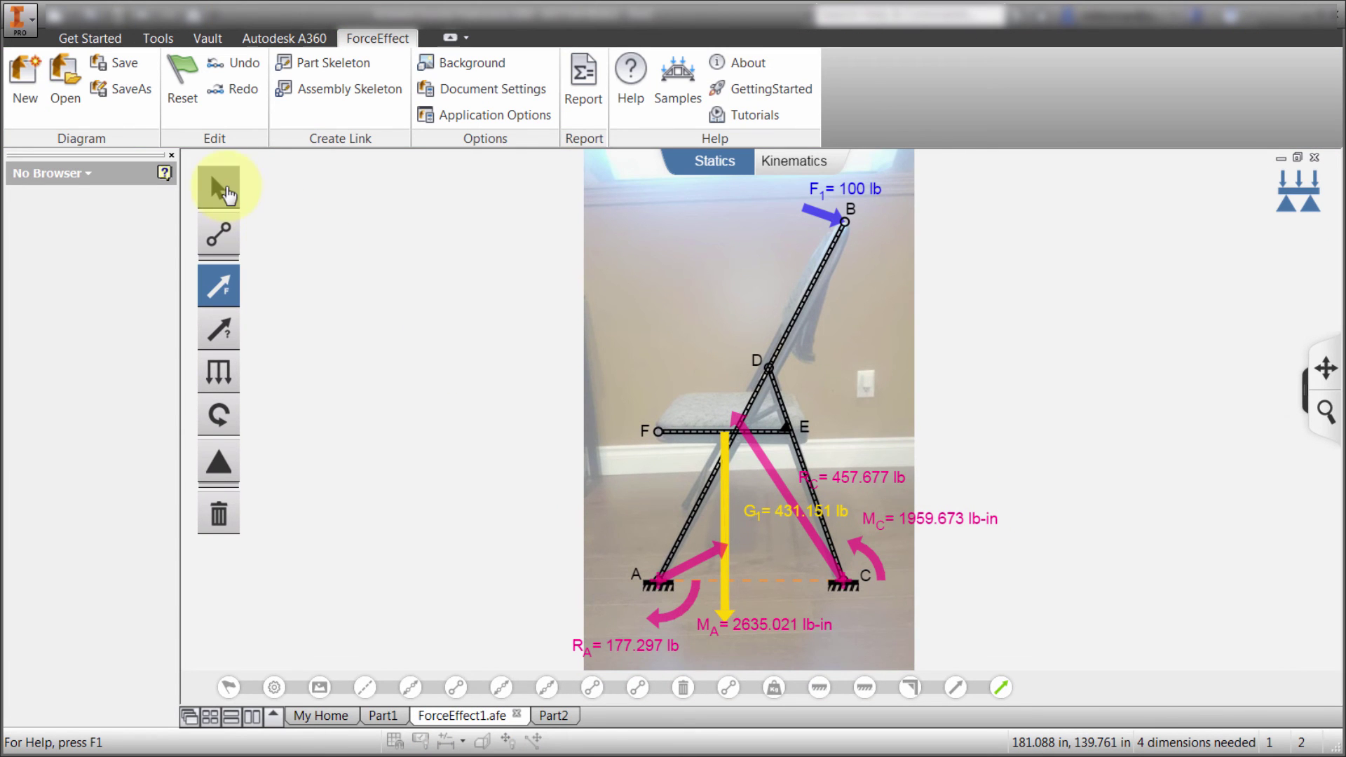
left_click(218, 187)
left_click(685, 428)
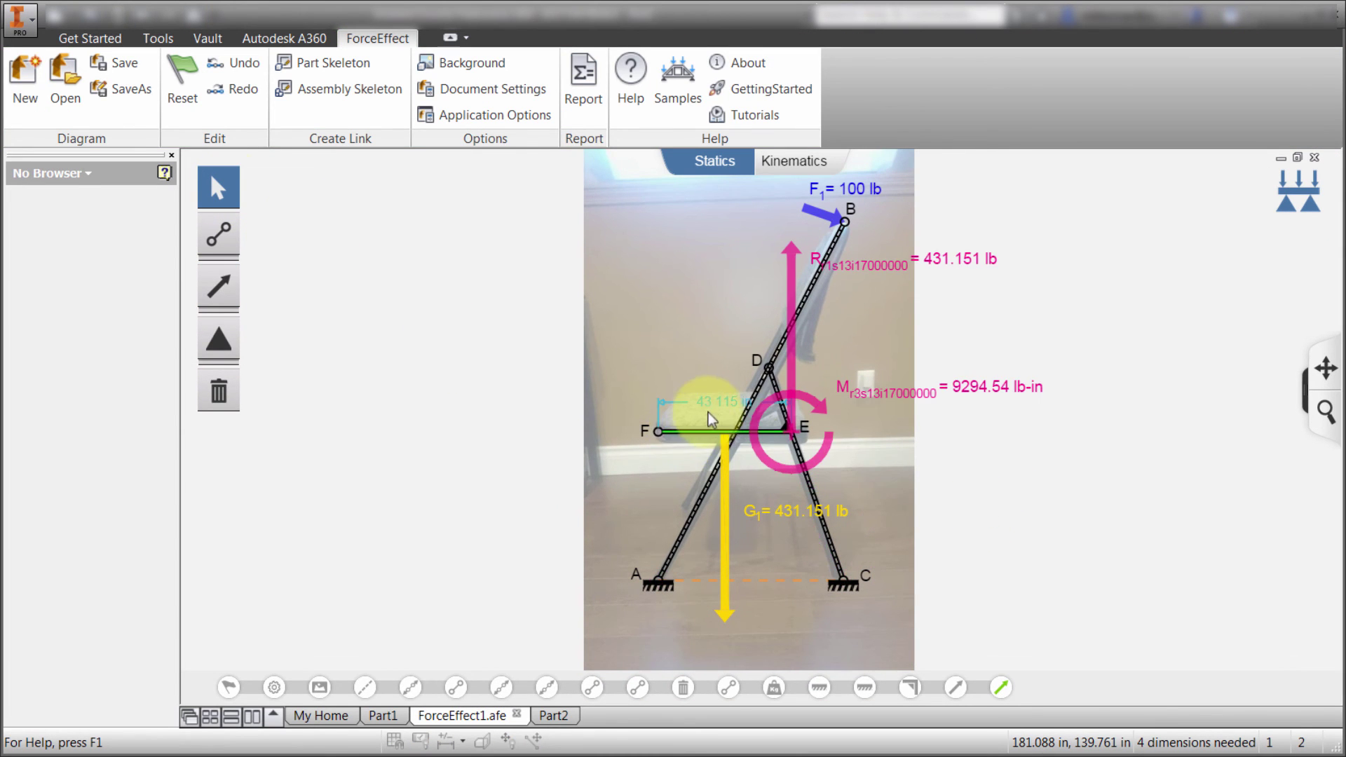
double_click(685, 378)
left_click(794, 468)
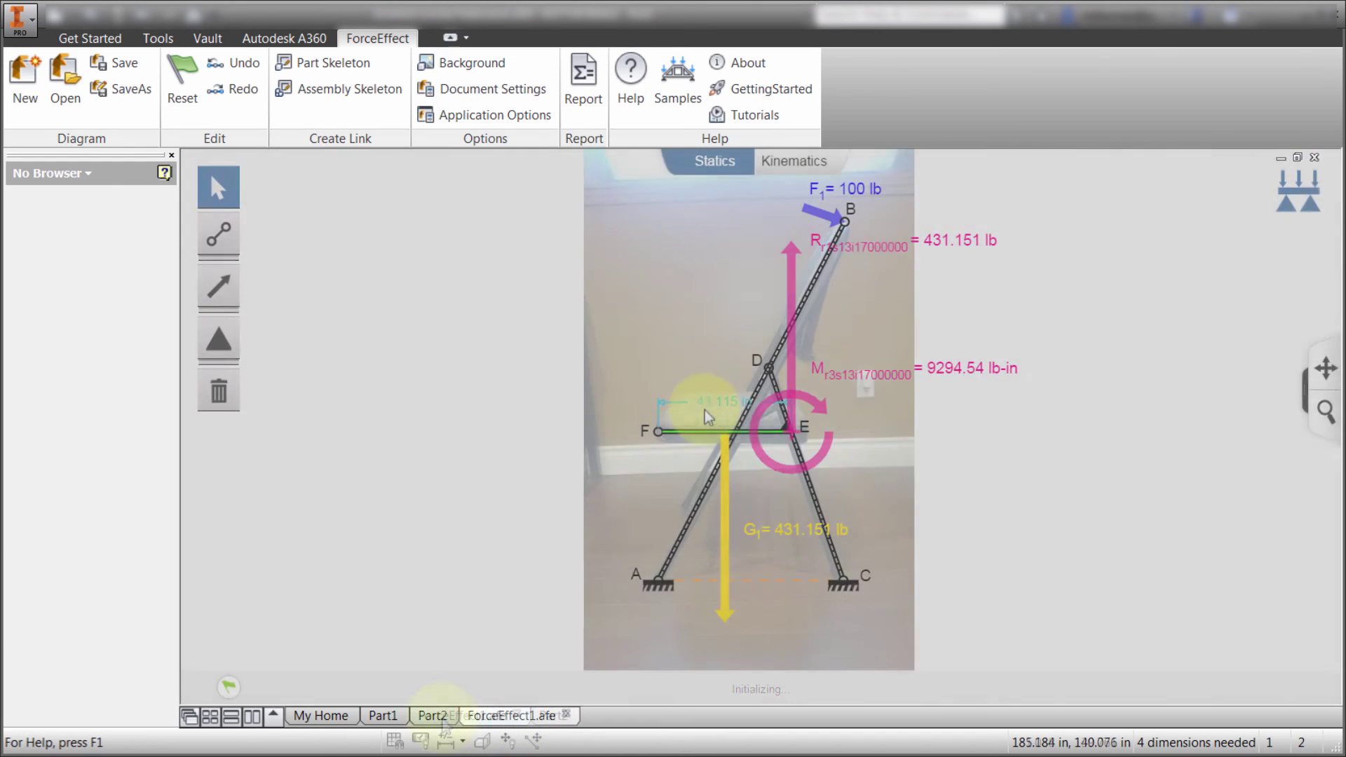
left_click(694, 406)
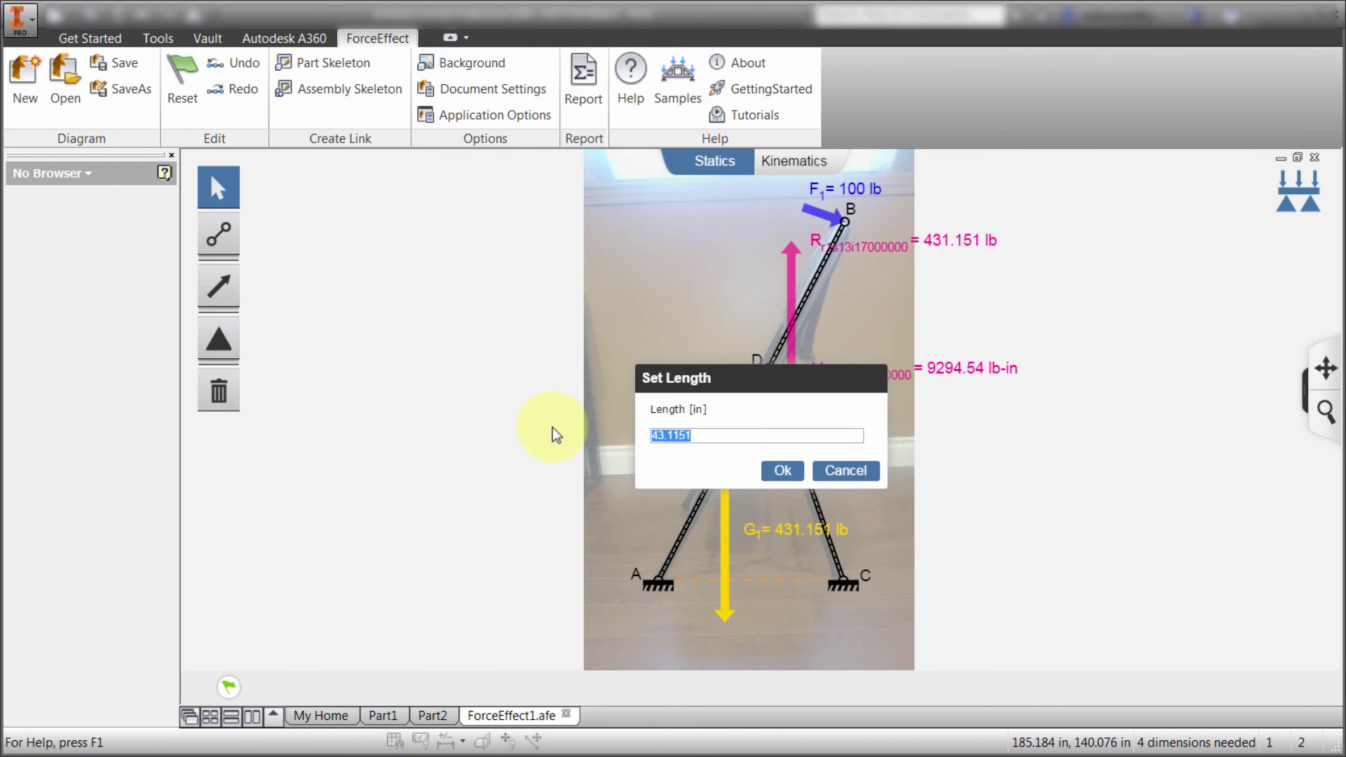
type("60")
left_click(781, 470)
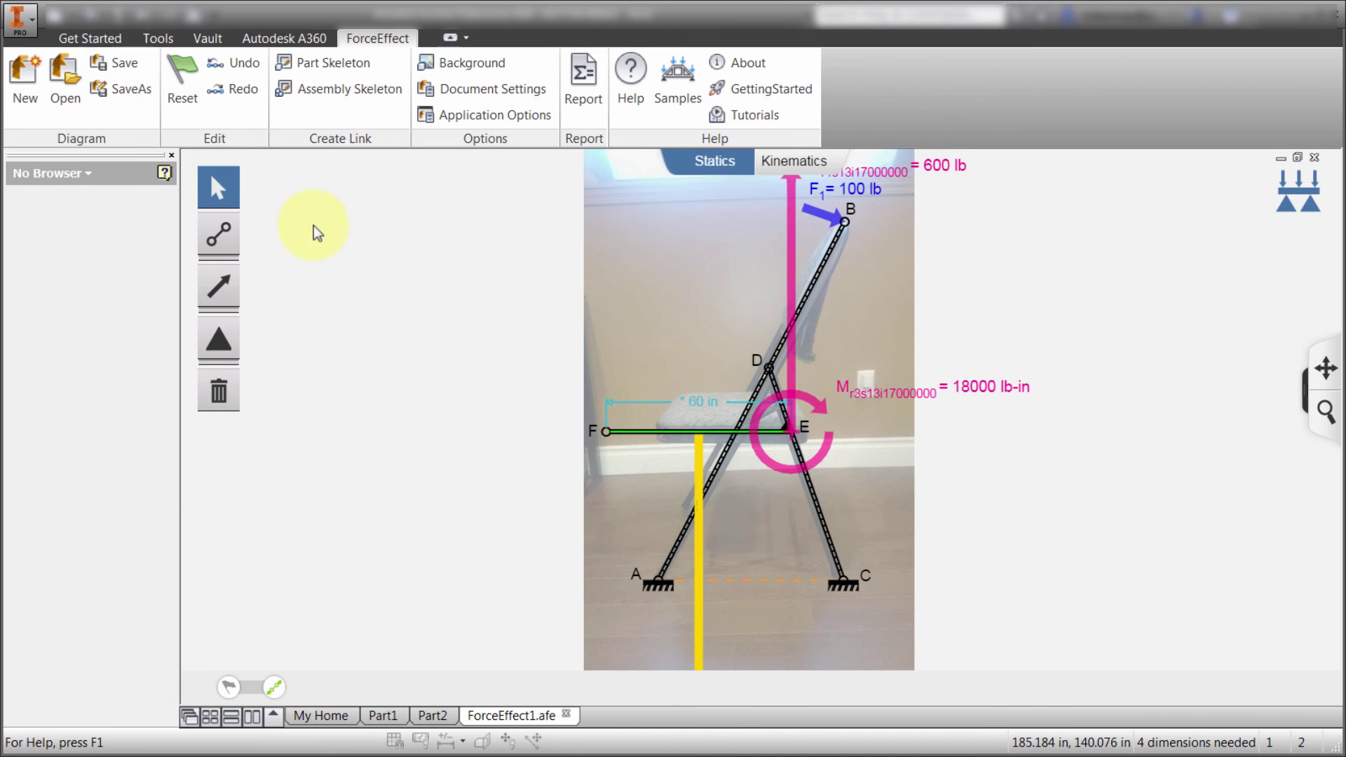
Step: In Part2, delete the seat line's fix constraint and drag its left end down to tilt it
left_click(440, 716)
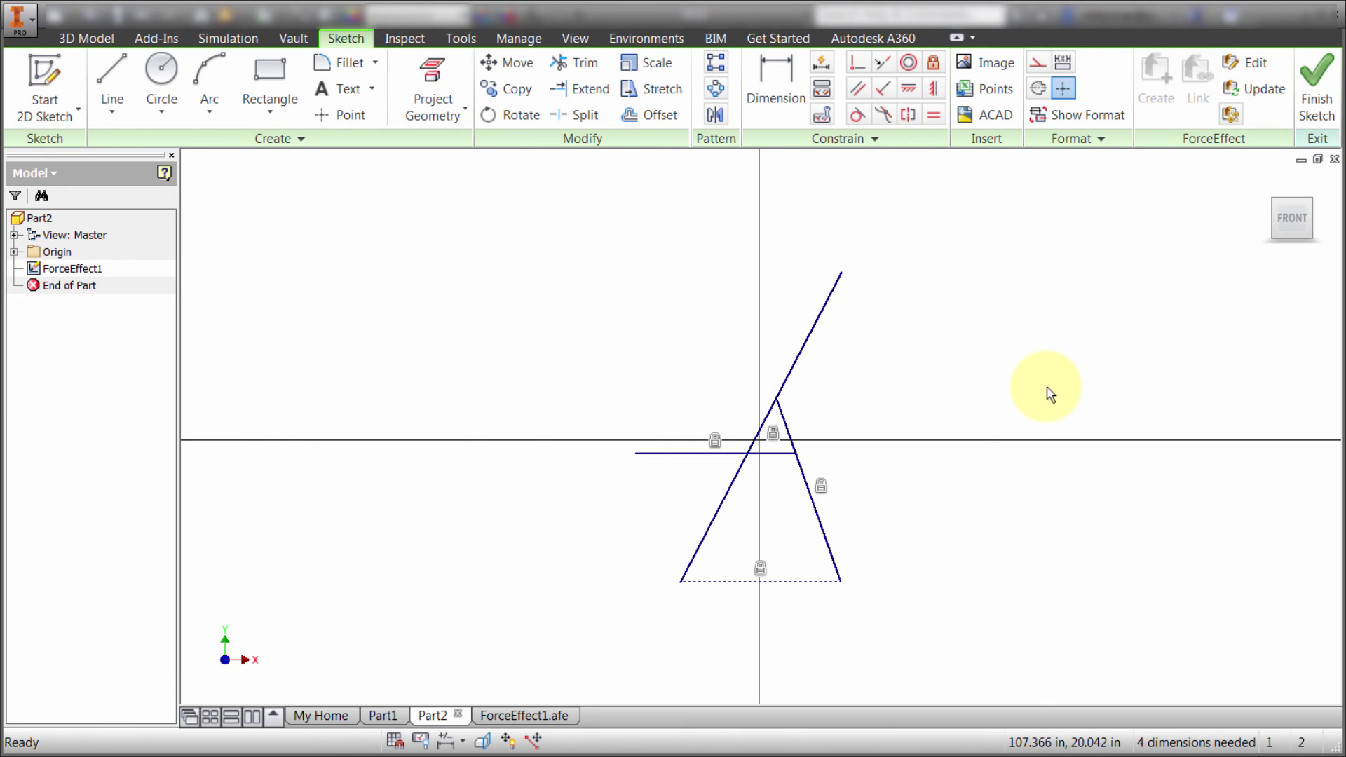
right_click(714, 442)
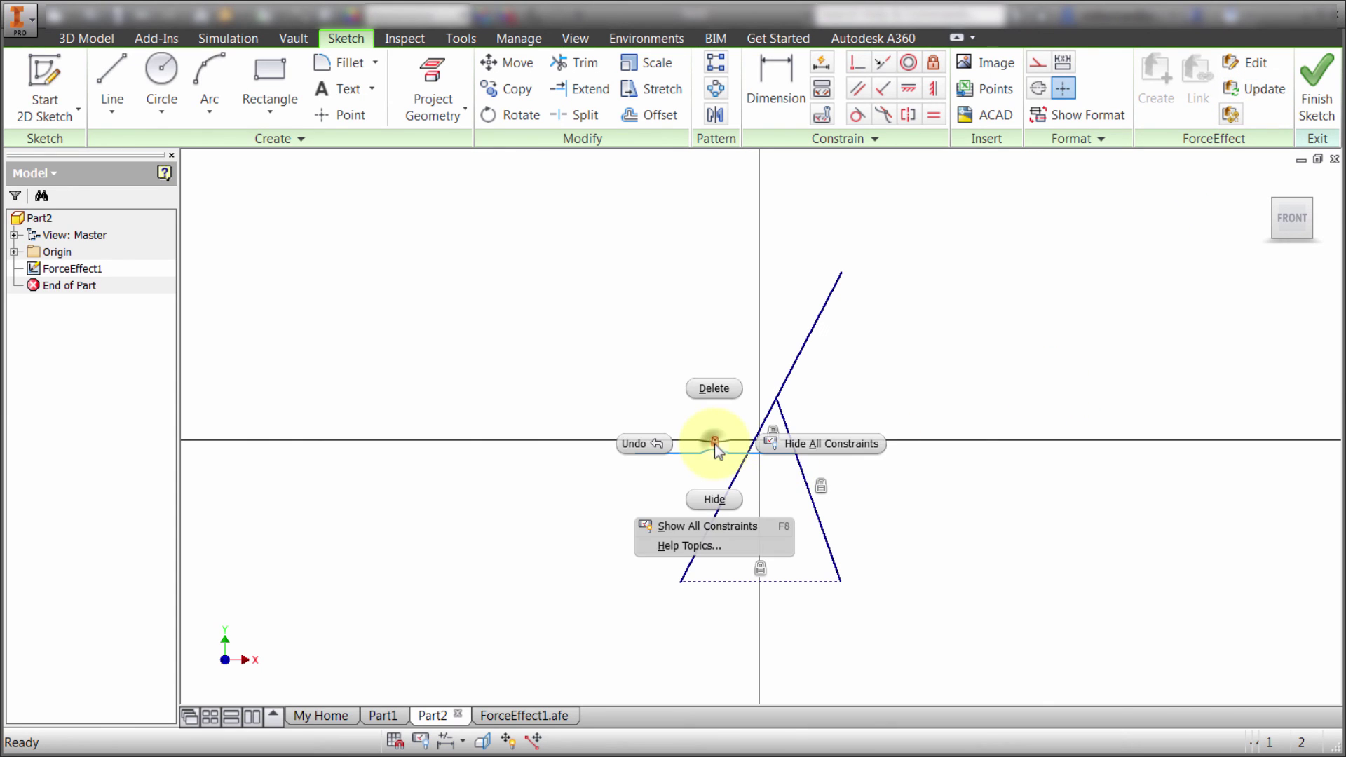
left_click(708, 391)
left_click_drag(637, 457, 596, 490)
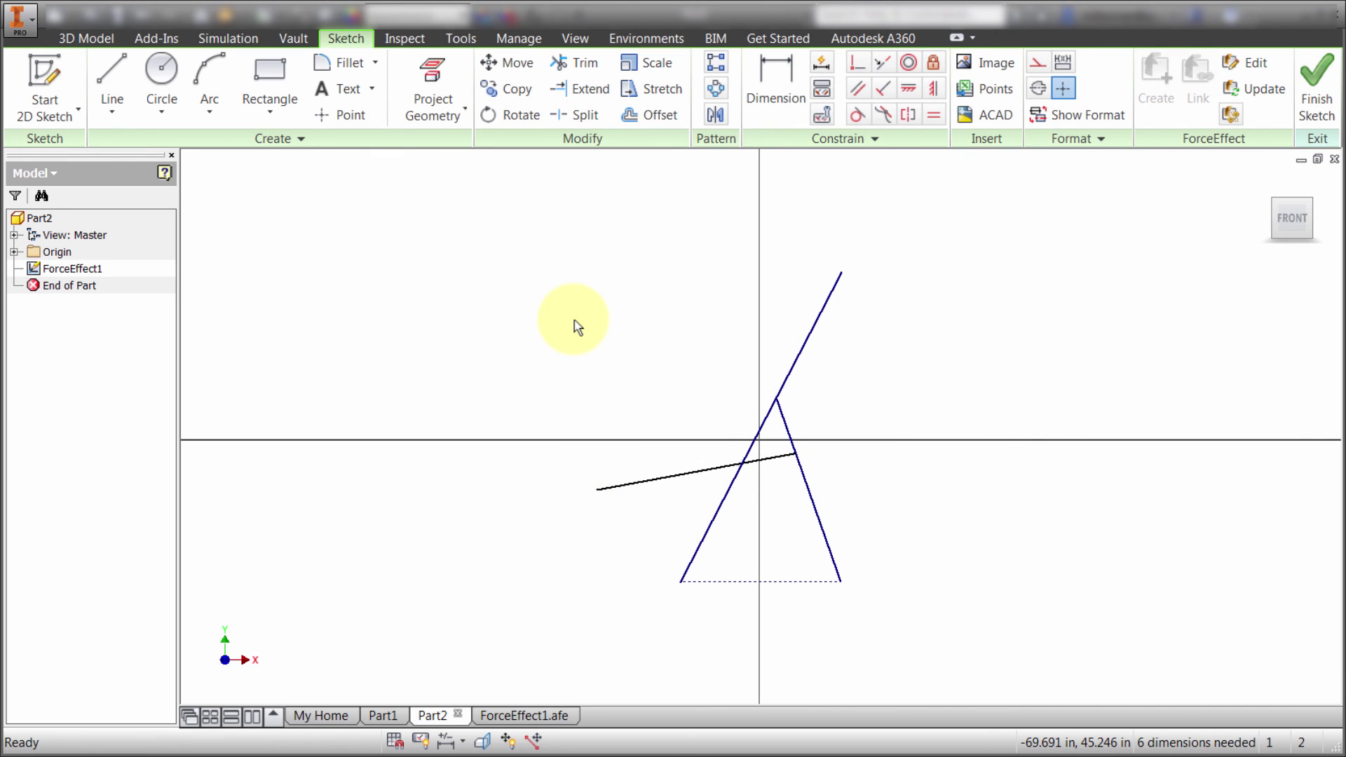